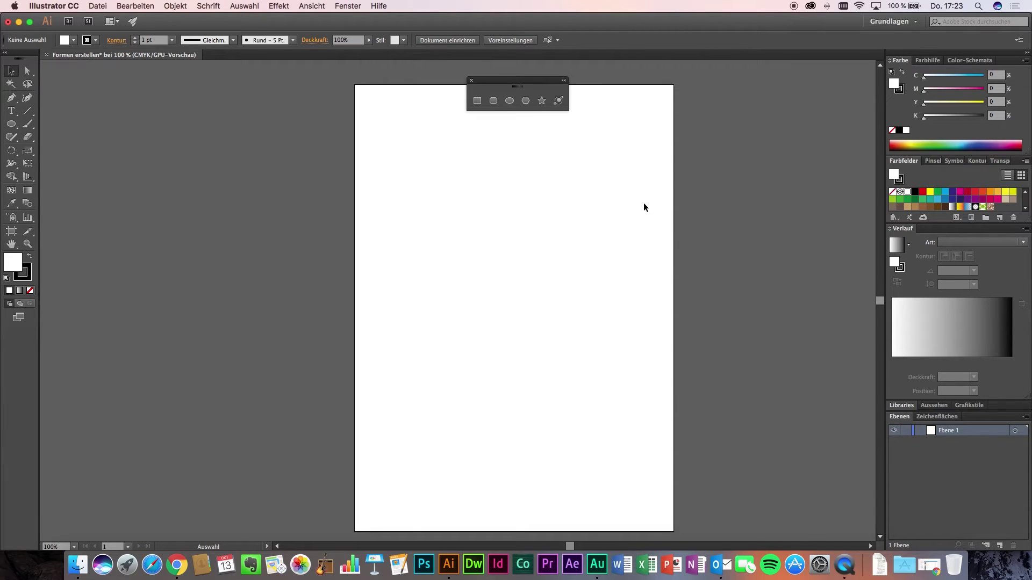
Close the floating shape tools panel and bring up the Ellipse tool's shape-tool flyout
{"action": "left_click", "coordinate": [471, 80]}
{"action": "left_click", "coordinate": [12, 124]}
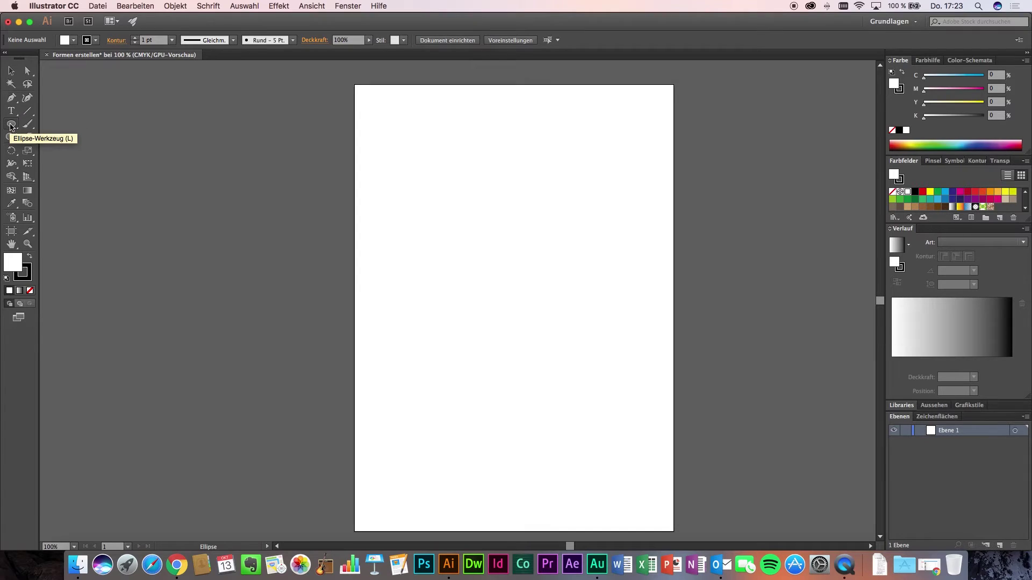
{"action": "left_click", "coordinate": [10, 125]}
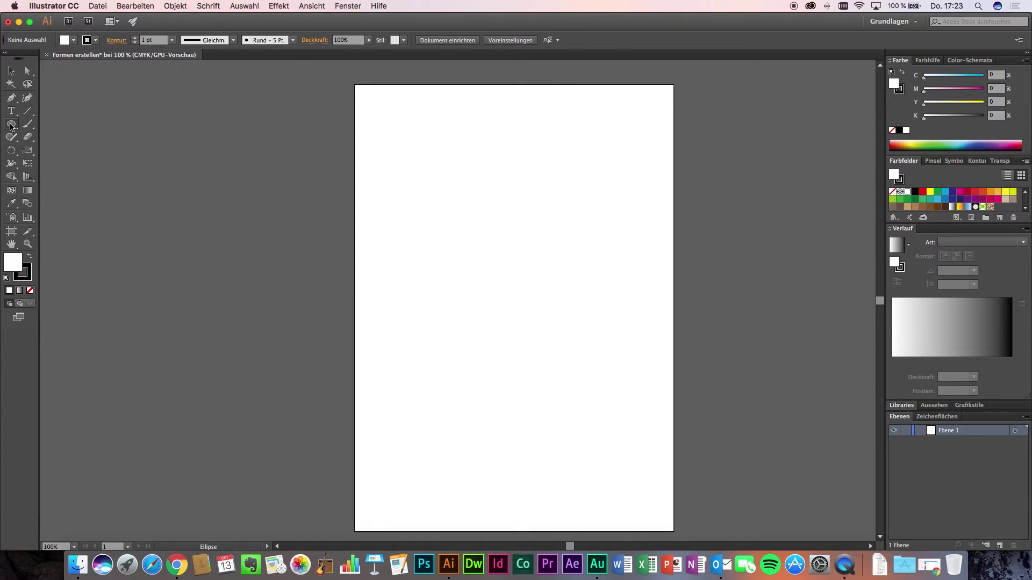
{"action": "left_click", "coordinate": [13, 127]}
{"action": "left_click", "coordinate": [8, 128]}
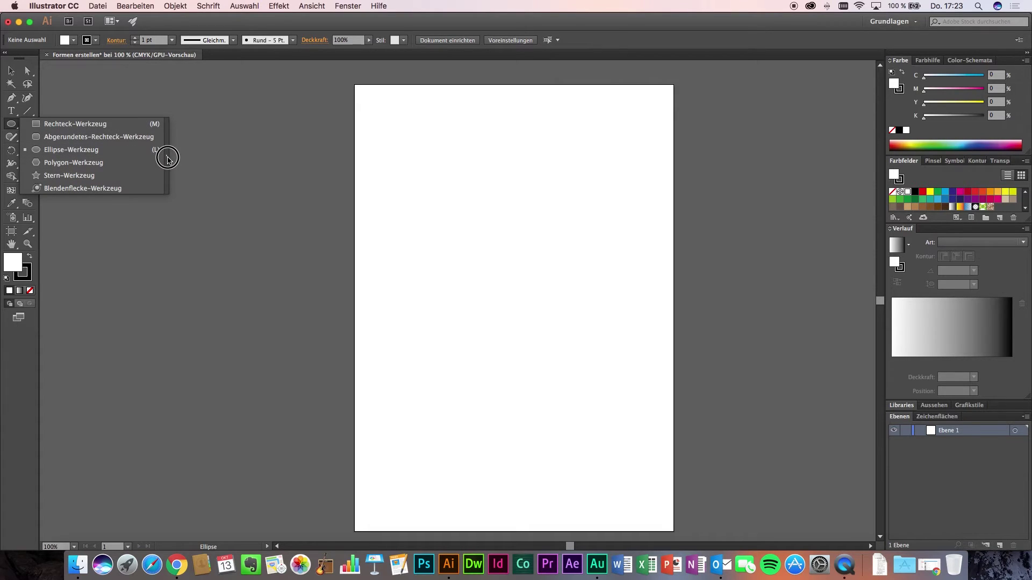
Tear off the shape tools into a floating group at the top and select the Rectangle tool
{"action": "left_click", "coordinate": [166, 157]}
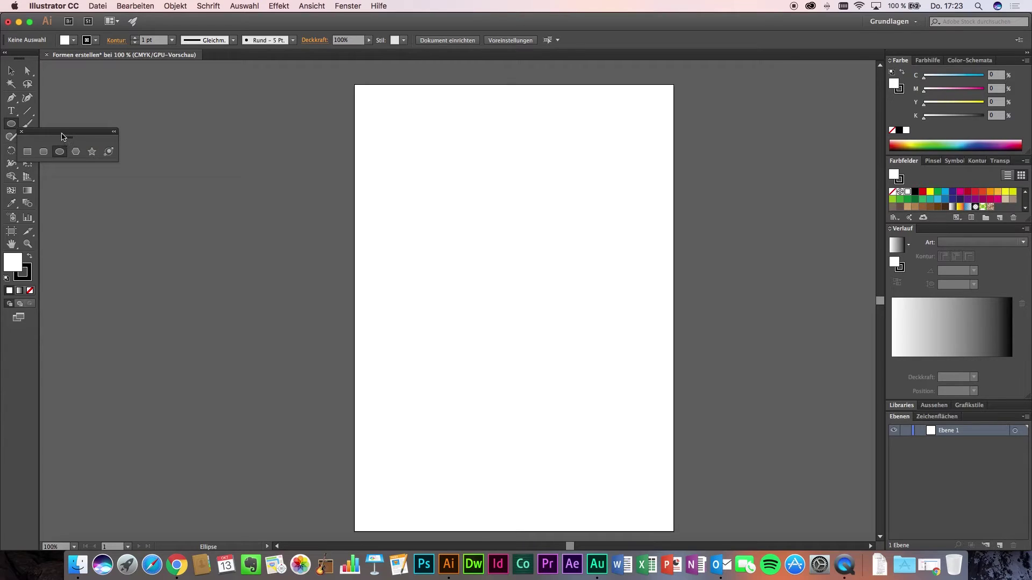
{"action": "left_click_drag", "start_coordinate": [64, 135], "coordinate": [423, 100]}
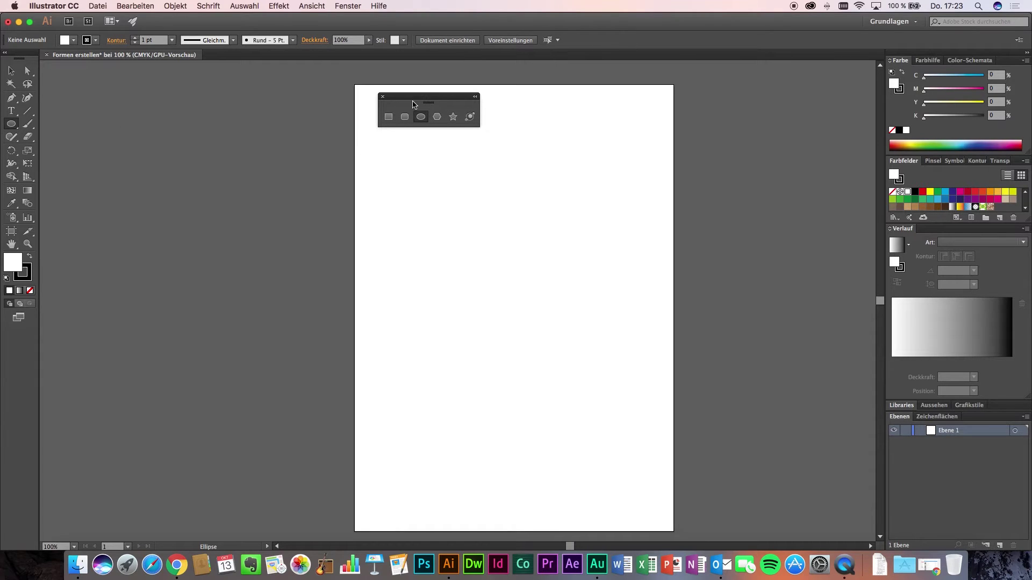
{"action": "left_click_drag", "start_coordinate": [416, 99], "coordinate": [471, 88]}
{"action": "left_click", "coordinate": [454, 107]}
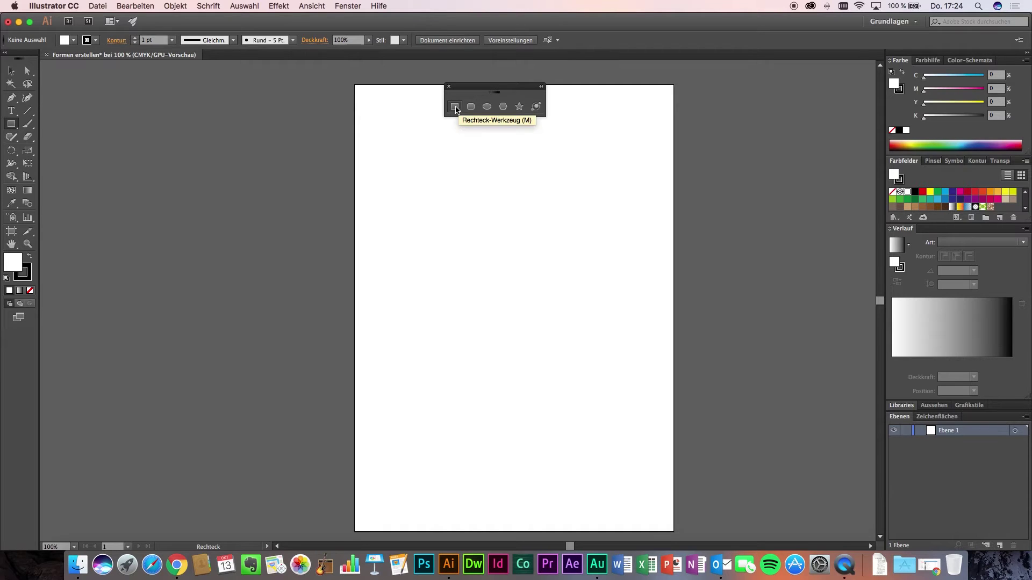
Draw a roughly 69 × 36 mm rectangle in the upper left and fill it yellow (EDE60A)
{"action": "left_click_drag", "start_coordinate": [377, 143], "coordinate": [404, 213]}
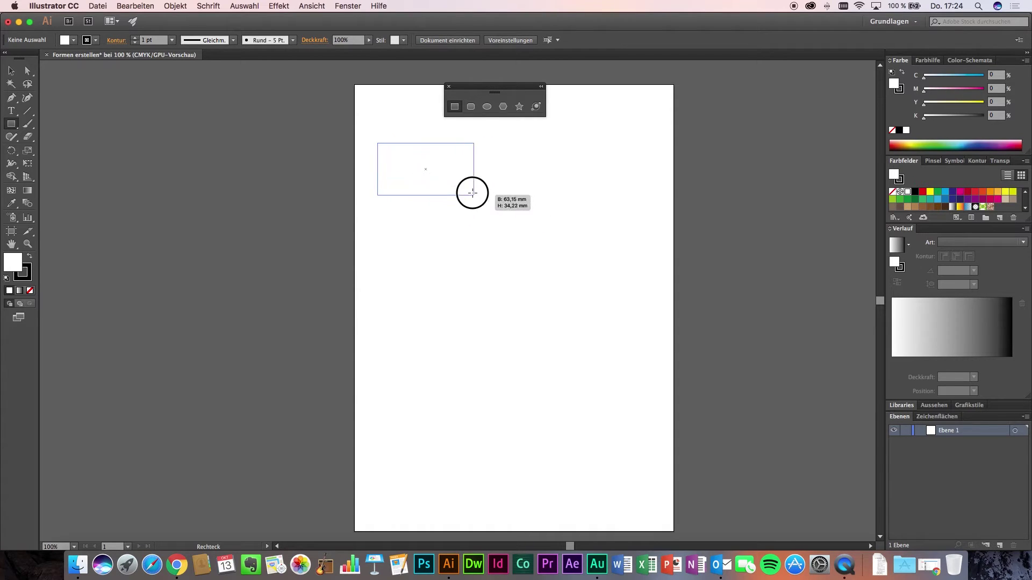
{"action": "left_click_drag", "start_coordinate": [404, 213], "coordinate": [482, 197]}
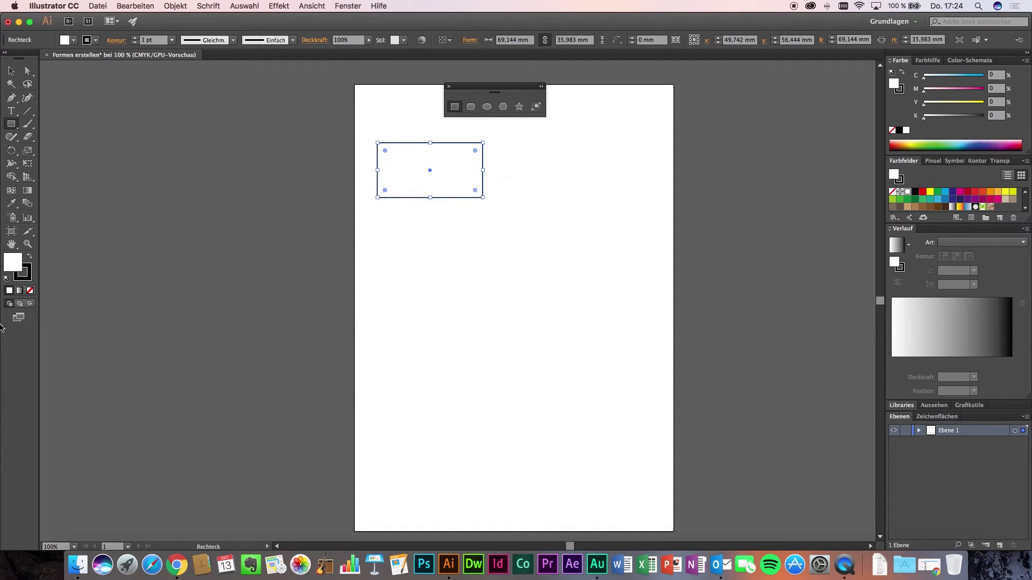
{"action": "left_click", "coordinate": [31, 261]}
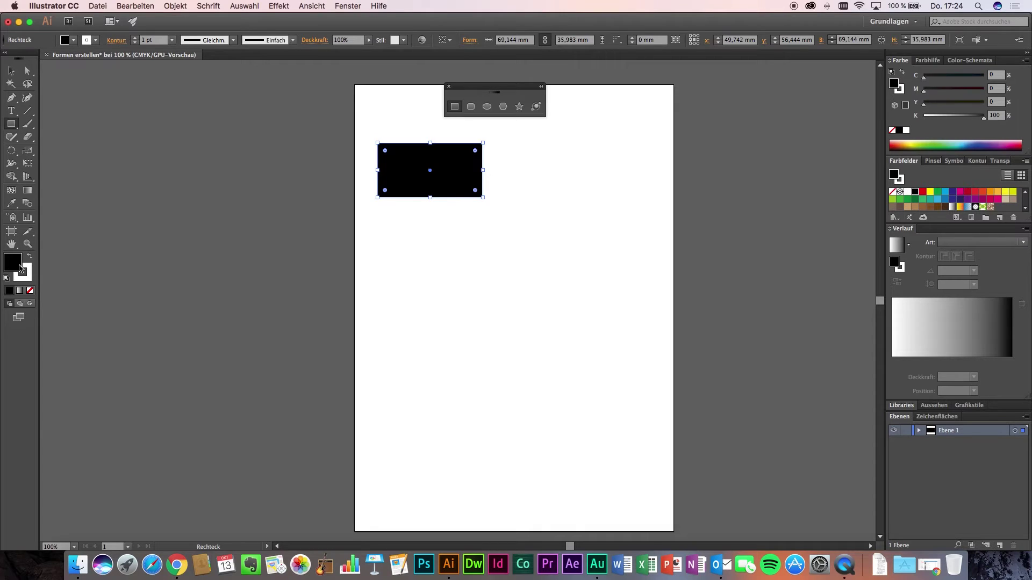
{"action": "double_click", "coordinate": [13, 263]}
{"action": "left_click", "coordinate": [441, 160]}
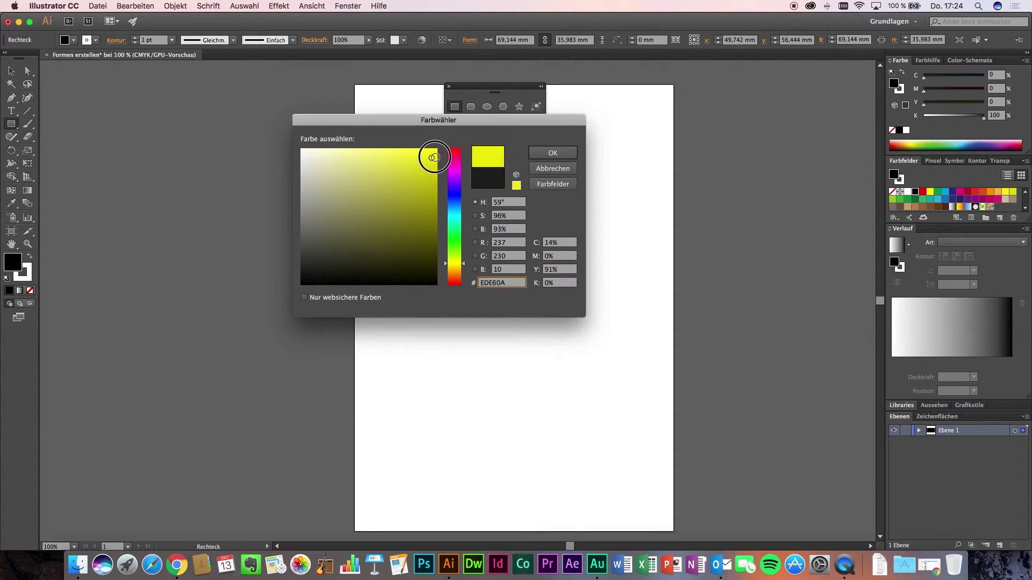
{"action": "left_click", "coordinate": [552, 153]}
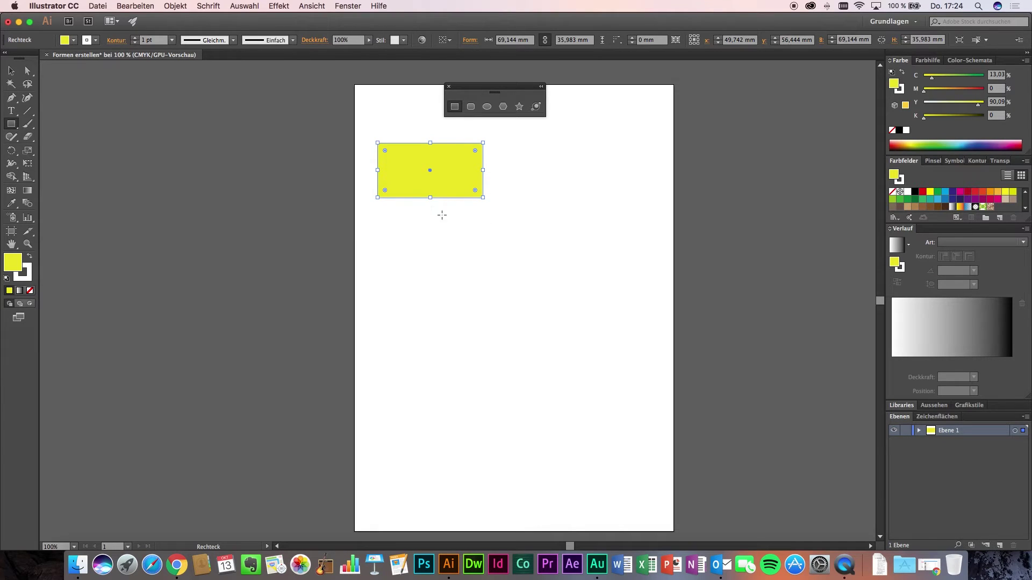
{"action": "left_click", "coordinate": [10, 70]}
{"action": "left_click", "coordinate": [349, 227]}
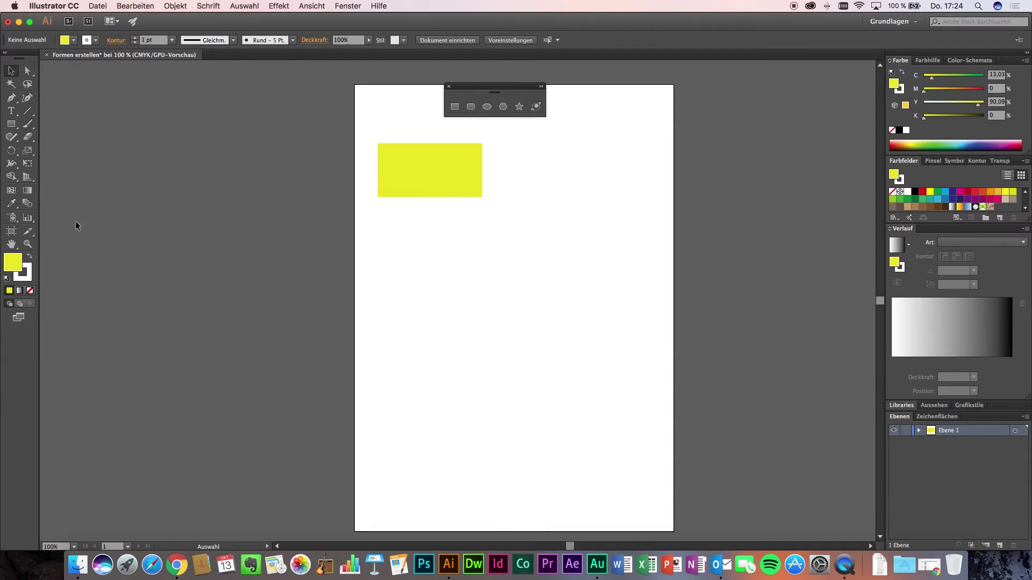
Set the stroke colour to black and increase the stroke weight with nothing selected
{"action": "double_click", "coordinate": [23, 272]}
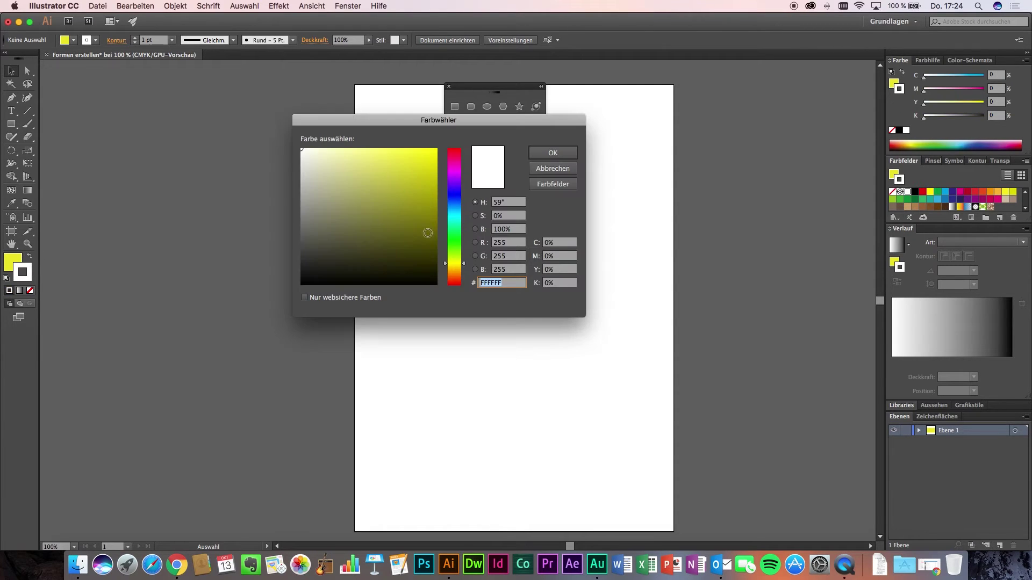
{"action": "left_click", "coordinate": [426, 284]}
{"action": "left_click", "coordinate": [550, 154]}
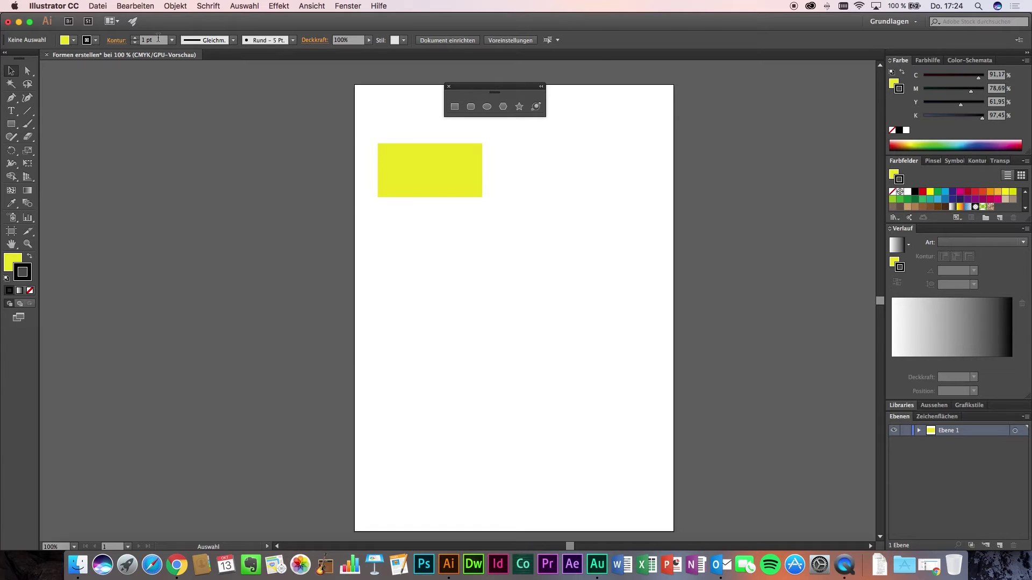
{"action": "left_click", "coordinate": [134, 38]}
{"action": "left_click", "coordinate": [134, 38]}
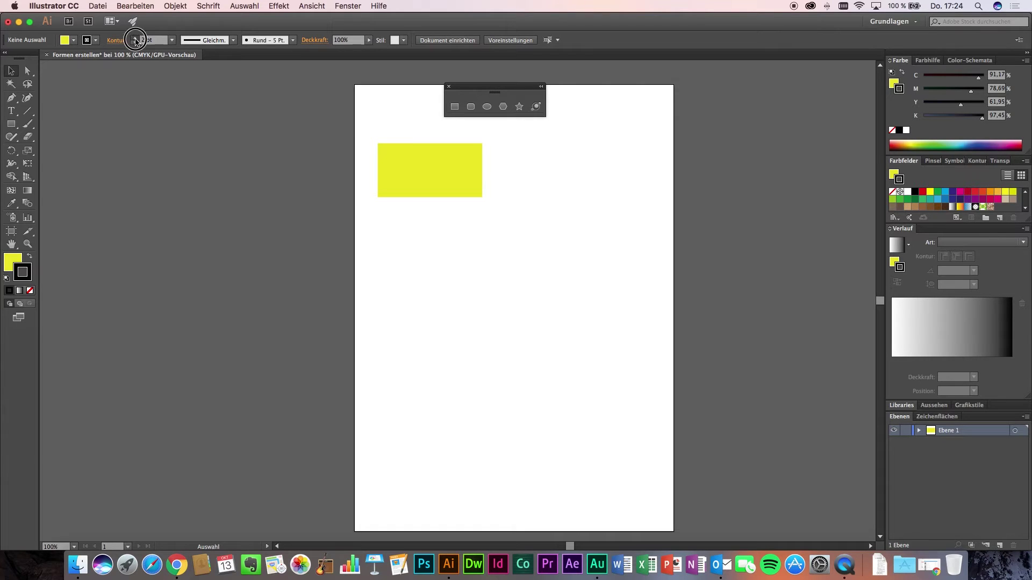
Give the selected yellow rectangle a 3 pt black outline, then deselect it
{"action": "left_click", "coordinate": [382, 175]}
{"action": "double_click", "coordinate": [28, 269]}
{"action": "left_click", "coordinate": [301, 285]}
{"action": "left_click", "coordinate": [554, 153]}
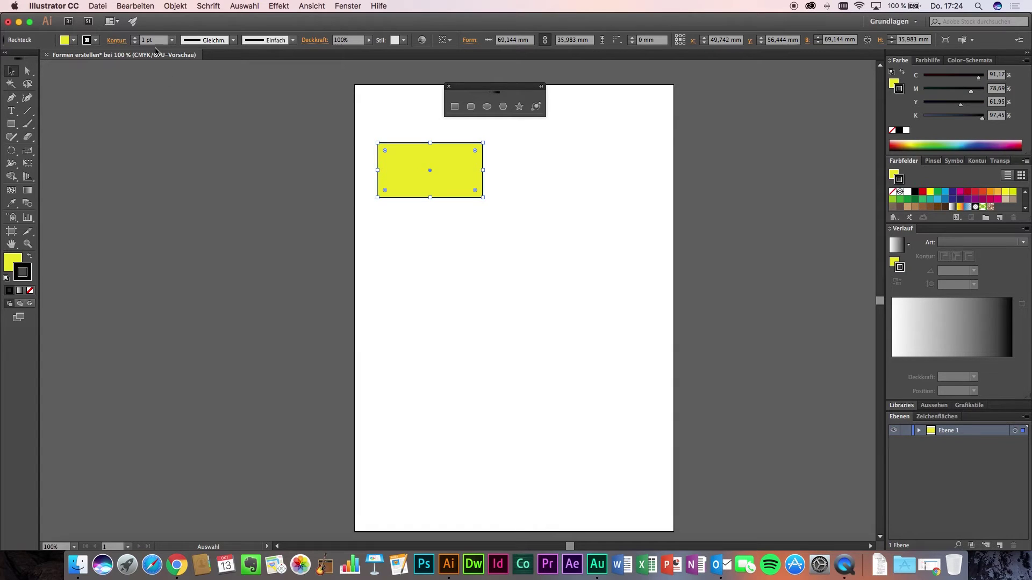
{"action": "left_click", "coordinate": [134, 37]}
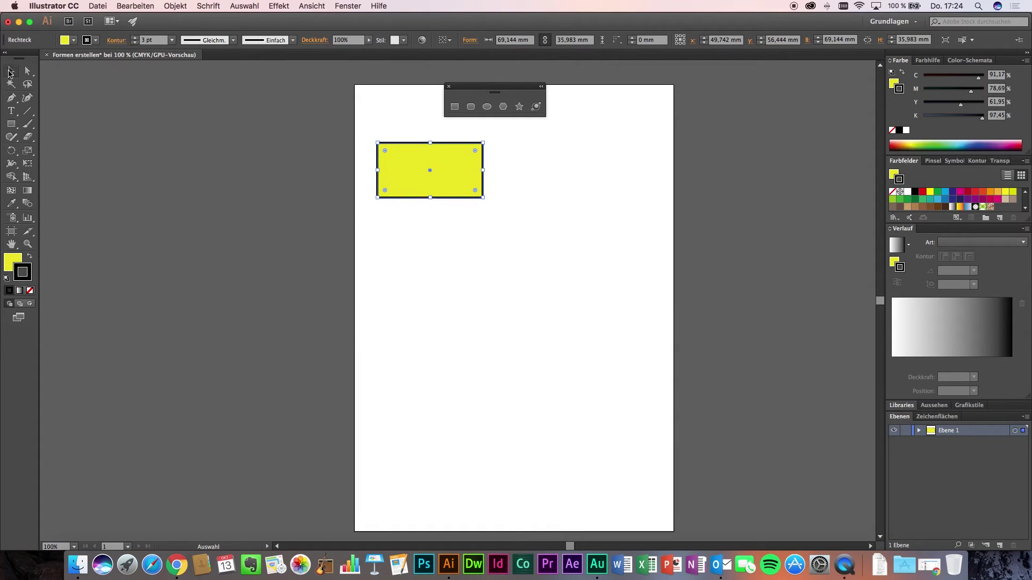
{"action": "left_click", "coordinate": [429, 235]}
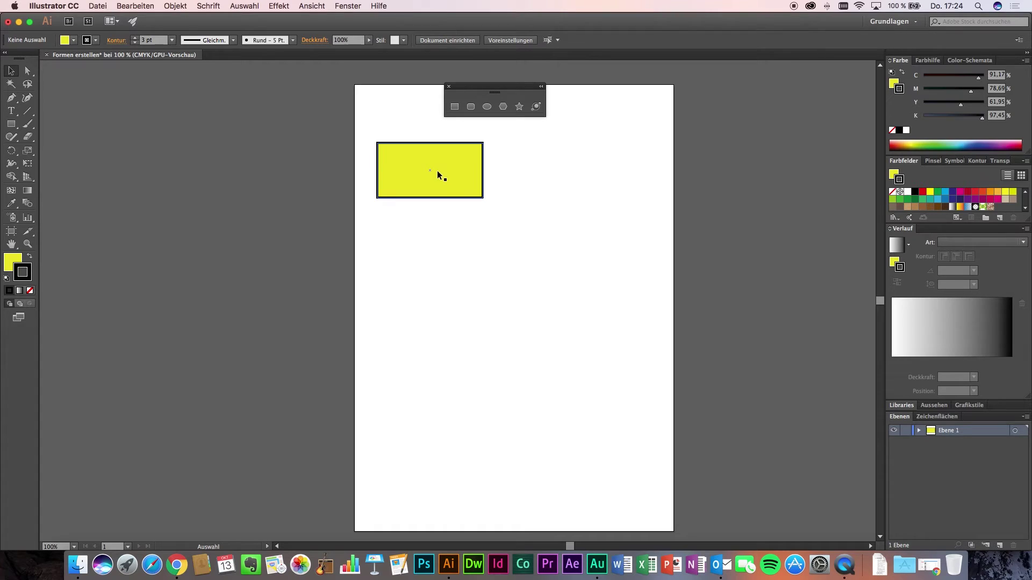
{"action": "left_click", "coordinate": [455, 106]}
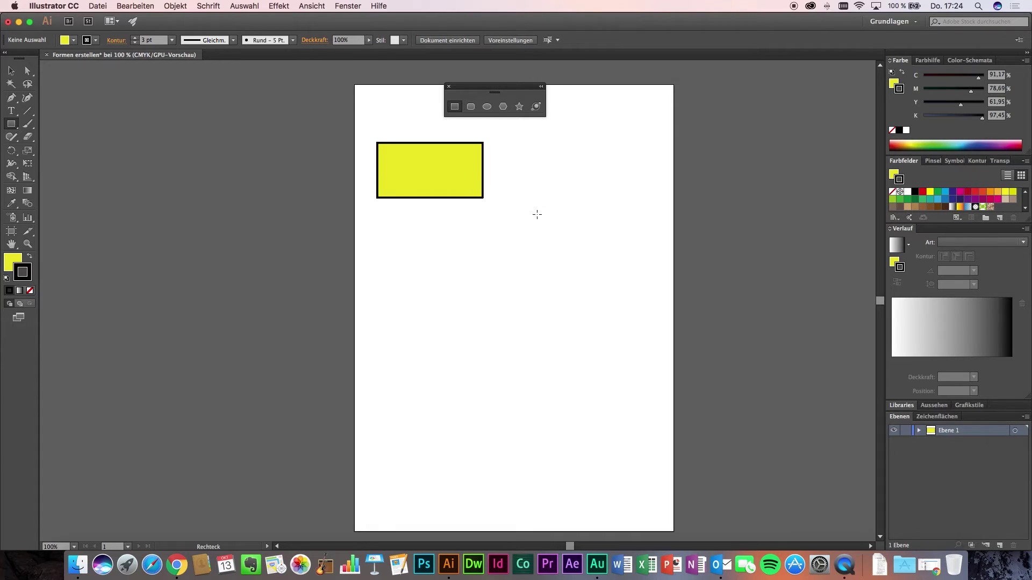
Create a 100 × 35 mm rectangle and move it level with the first, on its right
{"action": "left_click", "coordinate": [583, 170]}
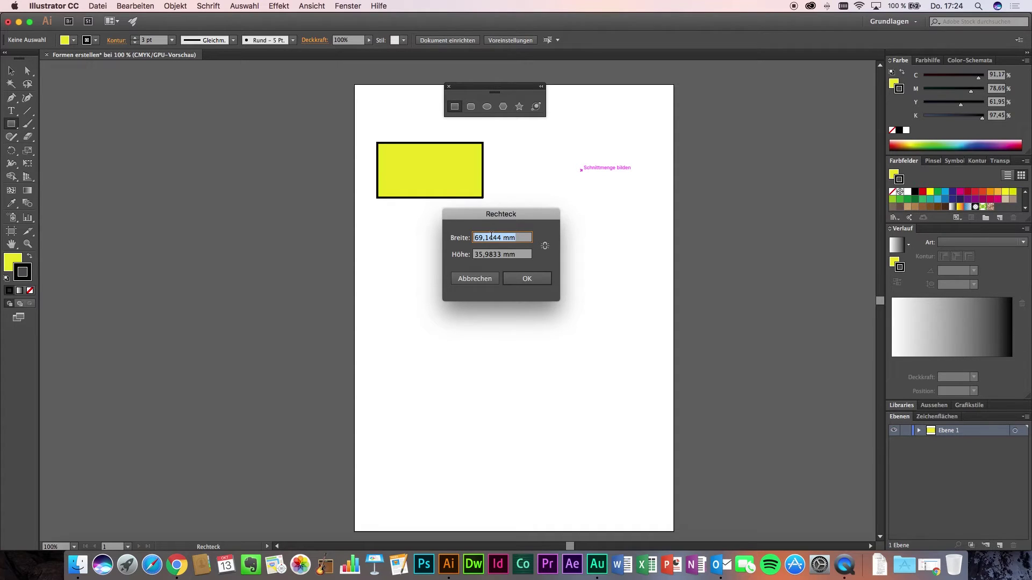
{"action": "type", "text": "100"}
{"action": "key", "text": "Tab"}
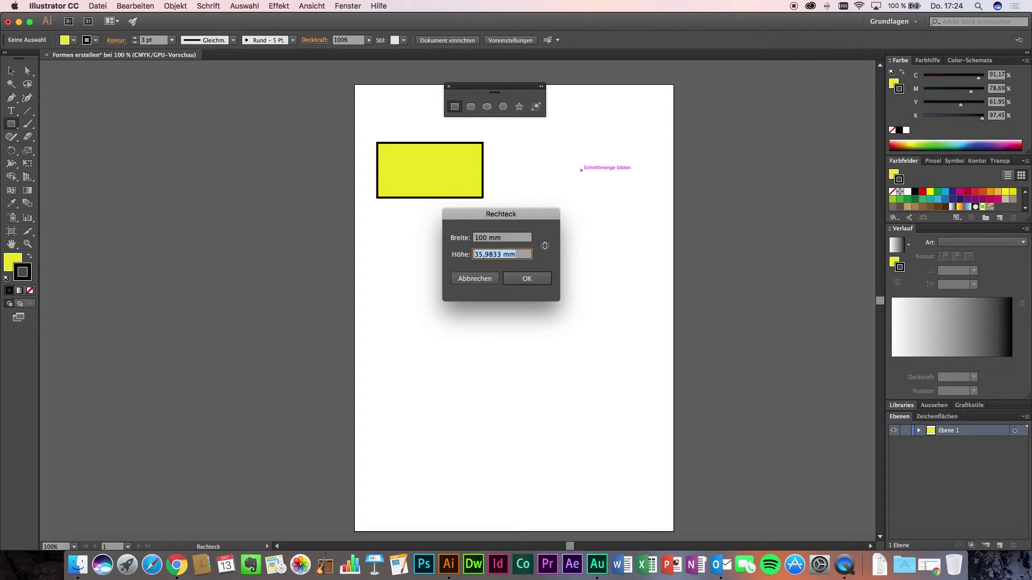
{"action": "type", "text": "35"}
{"action": "key", "text": "Return"}
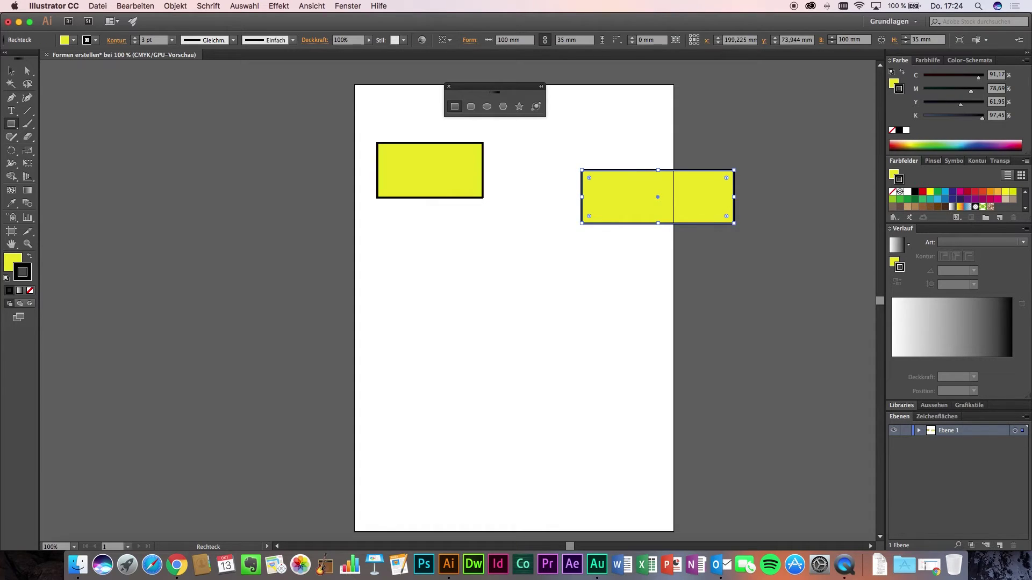
{"action": "left_click", "coordinate": [11, 71]}
{"action": "left_click_drag", "start_coordinate": [638, 202], "coordinate": [563, 174]}
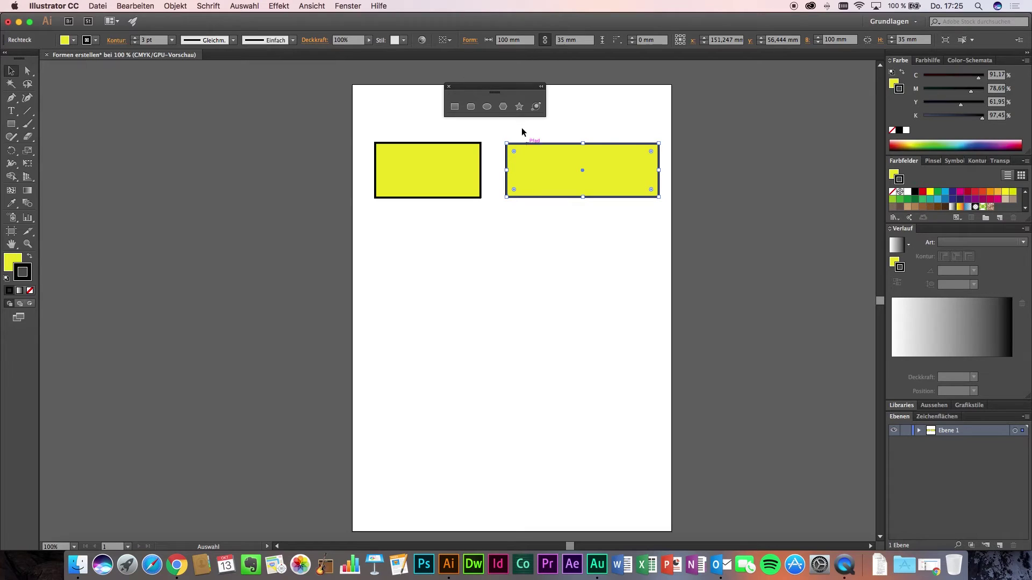
Draw a roughly 35.6 mm circle below the first rectangle and delete the extra ellipse
{"action": "left_click", "coordinate": [486, 107]}
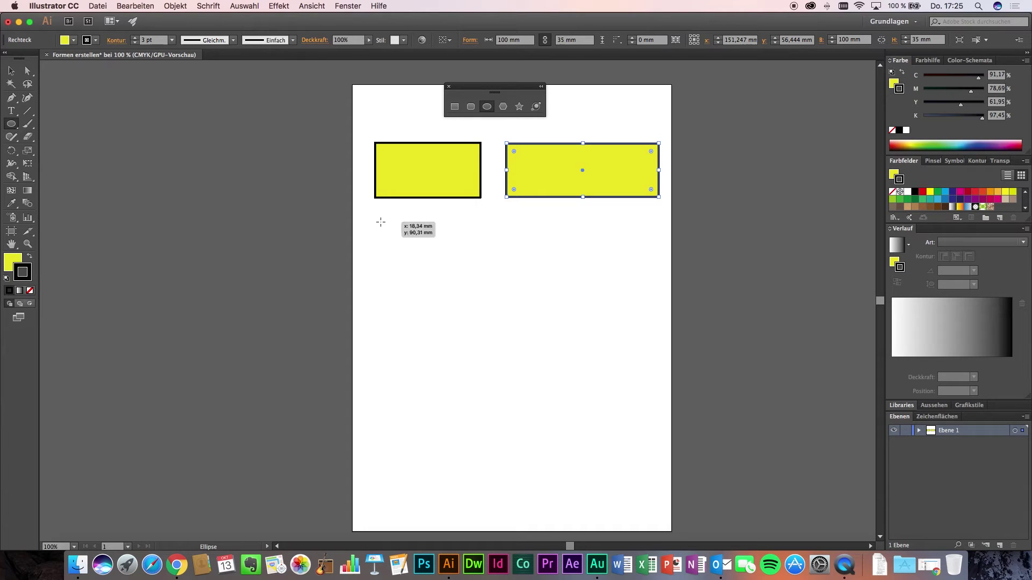
{"action": "mouse_move", "coordinate": [380, 222]}
{"action": "left_mouse_down"}
{"action": "mouse_move", "coordinate": [438, 254]}
{"action": "mouse_move", "coordinate": [422, 241]}
{"action": "left_mouse_up"}
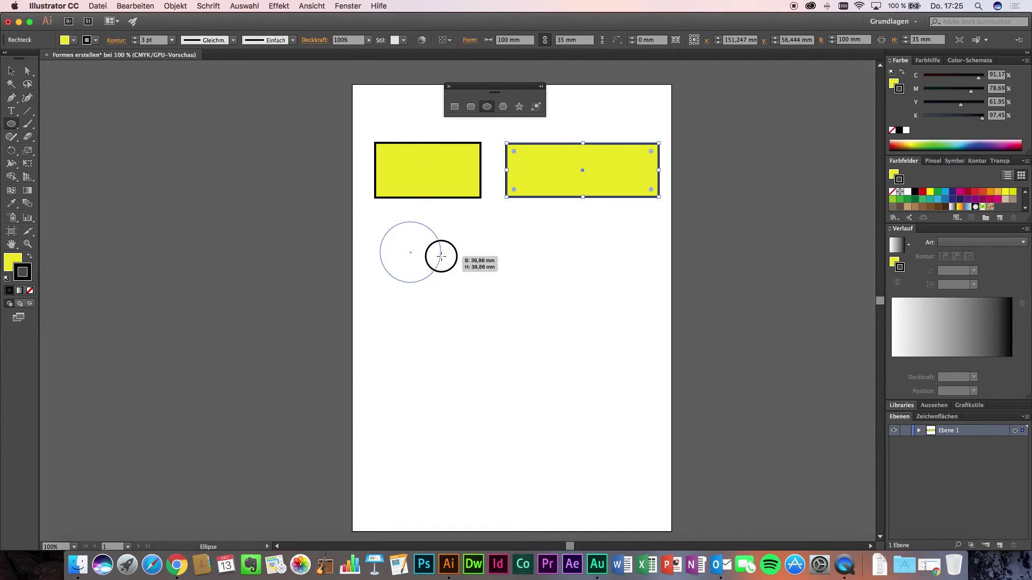
{"action": "mouse_move", "coordinate": [421, 241]}
{"action": "left_mouse_down"}
{"action": "mouse_move", "coordinate": [547, 287]}
{"action": "mouse_move", "coordinate": [537, 265]}
{"action": "left_mouse_up"}
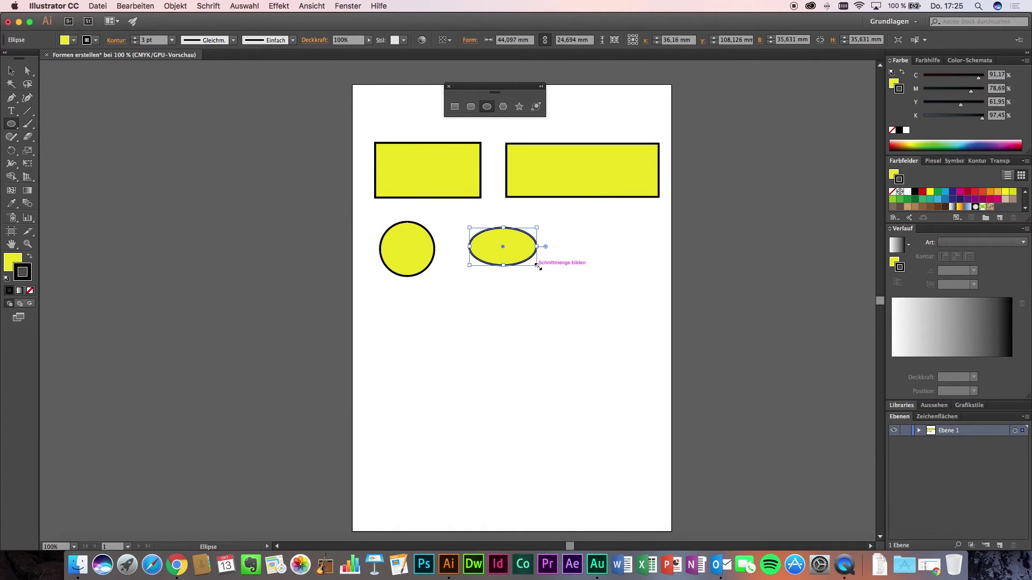
{"action": "key", "text": "Delete"}
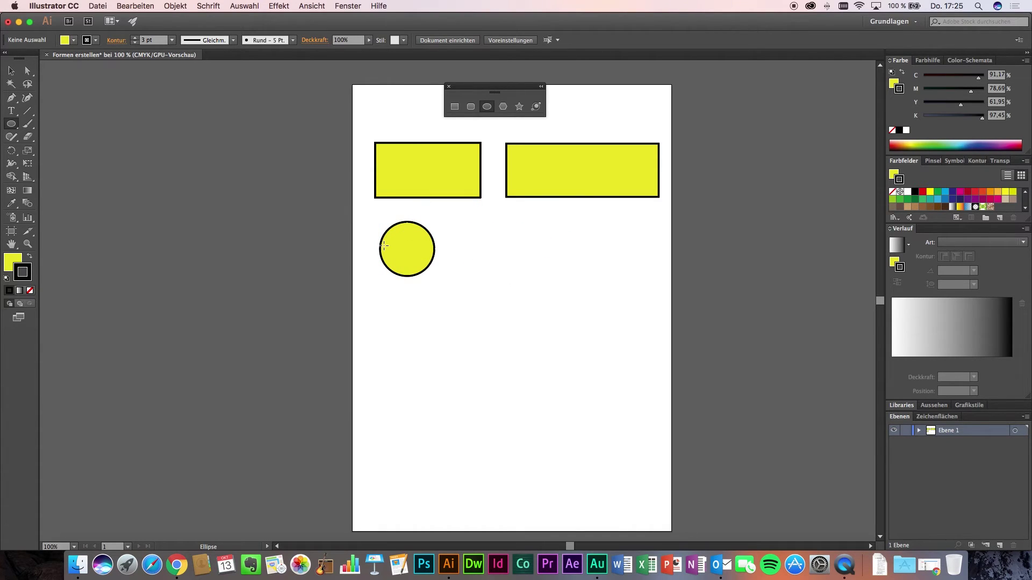
{"action": "left_click", "coordinate": [501, 248]}
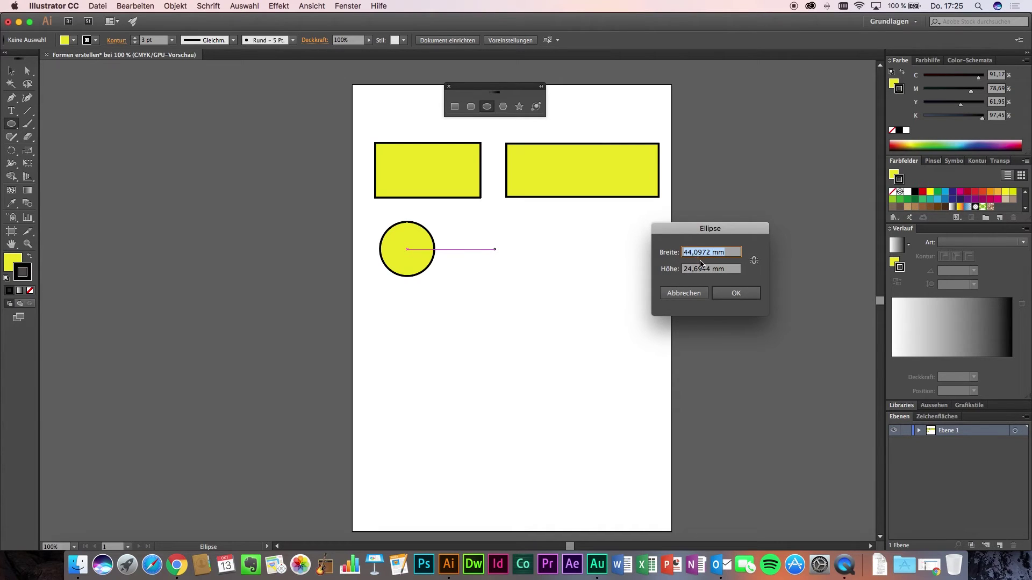
Create a 50 × 50 mm circle and move it up beside the small circle
{"action": "type", "text": "50"}
{"action": "key", "text": "Tab"}
{"action": "type", "text": "50"}
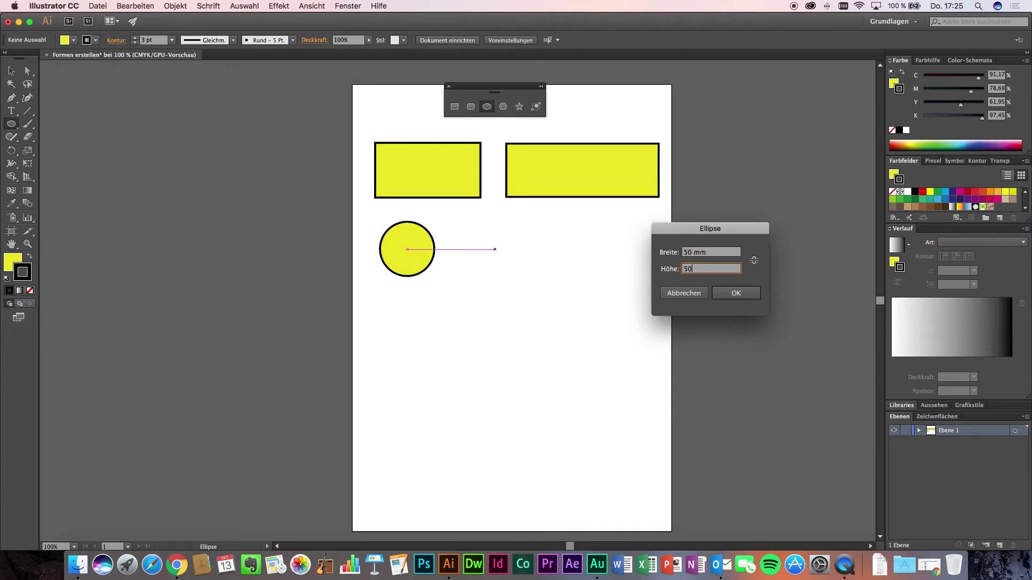
{"action": "type", "text": " mm"}
{"action": "key", "text": "Return"}
{"action": "left_click", "coordinate": [11, 70]}
{"action": "left_click_drag", "start_coordinate": [537, 270], "coordinate": [523, 227]}
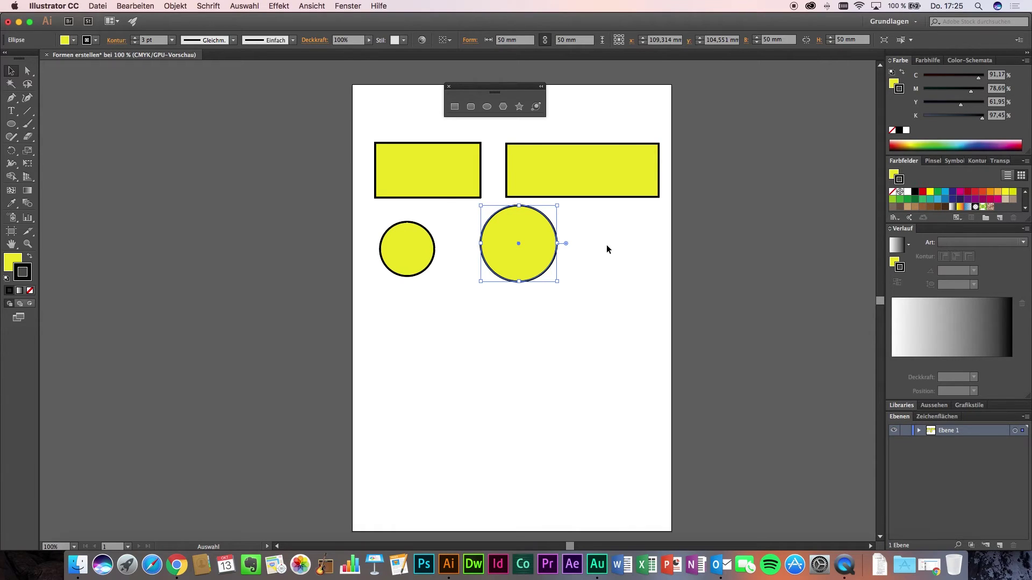
{"action": "left_click_drag", "start_coordinate": [606, 244], "coordinate": [607, 253]}
{"action": "left_click", "coordinate": [488, 110]}
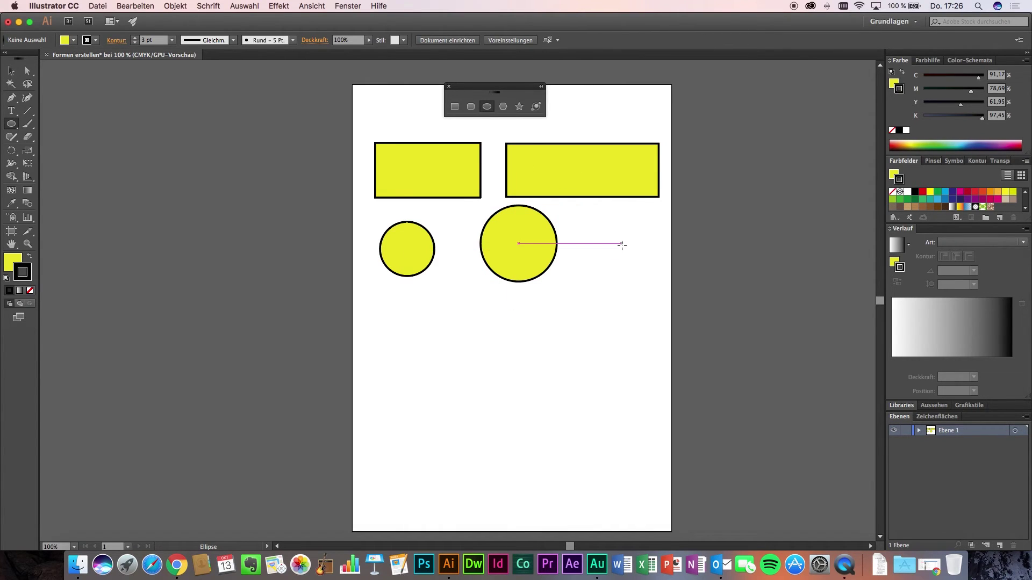
{"action": "left_click_drag", "start_coordinate": [621, 246], "coordinate": [655, 267]}
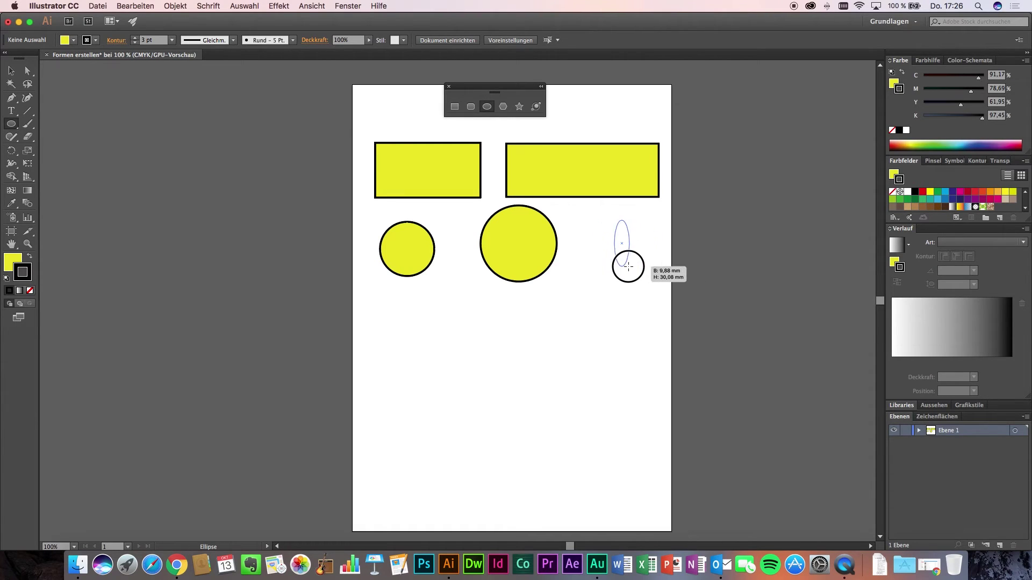
Finish a 48.3 mm circle on the right, then delete it and the 50 mm middle circle
{"action": "mouse_move", "coordinate": [653, 268]}
{"action": "left_mouse_down"}
{"action": "mouse_move", "coordinate": [638, 263]}
{"action": "mouse_move", "coordinate": [650, 269]}
{"action": "left_mouse_up"}
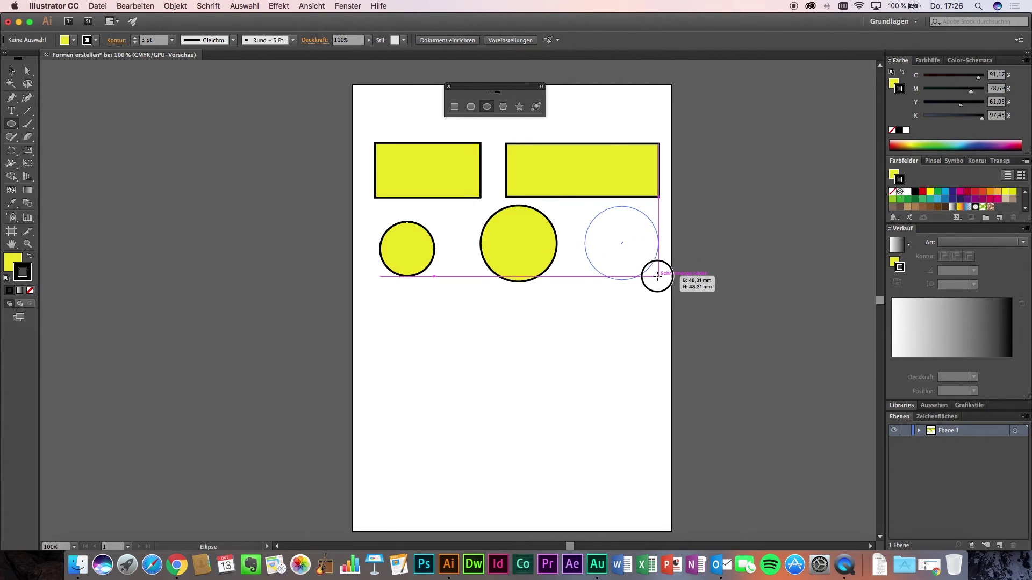
{"action": "left_click_drag", "start_coordinate": [651, 268], "coordinate": [656, 276]}
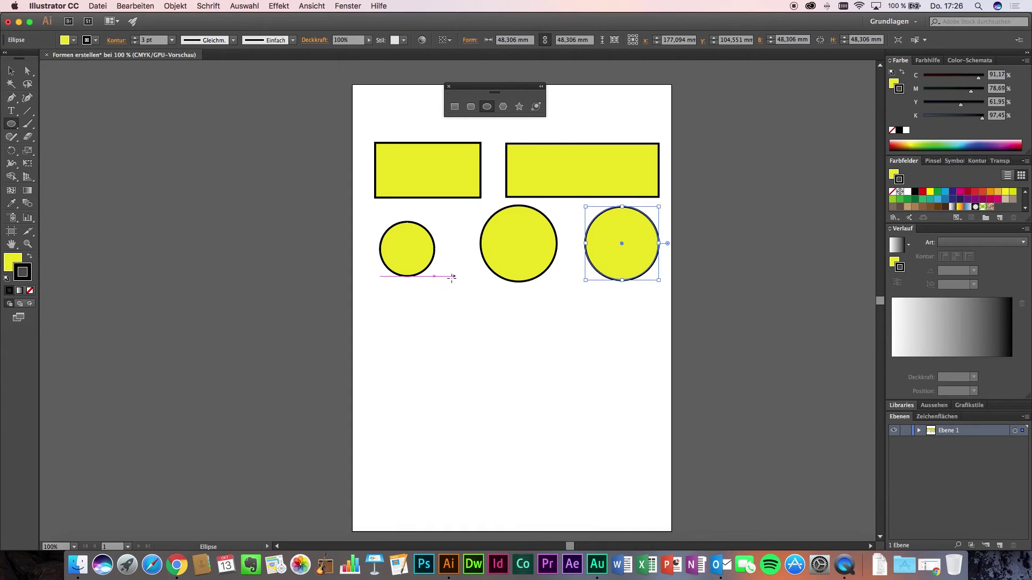
{"action": "key", "text": "v"}
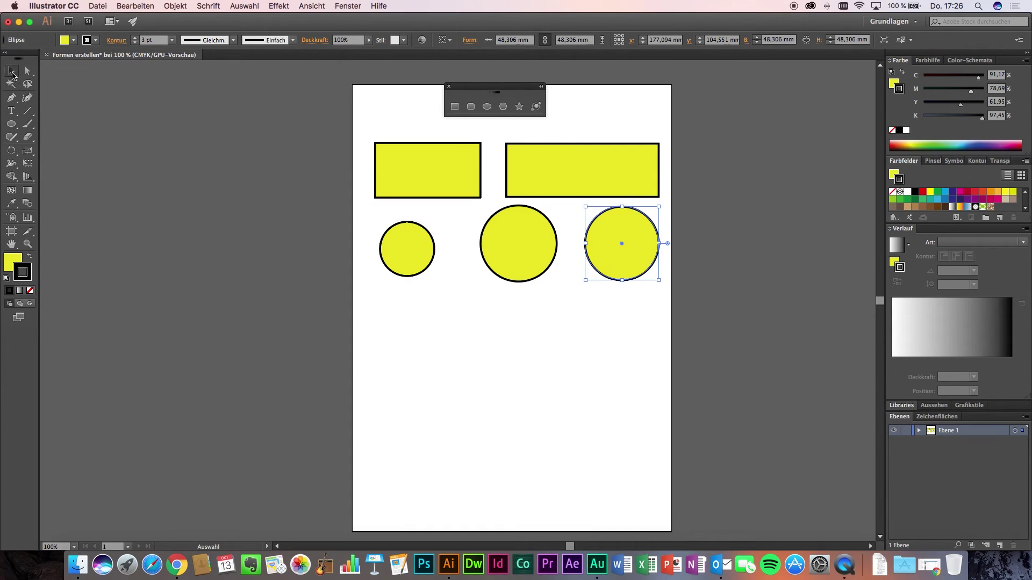
{"action": "key", "text": "Delete"}
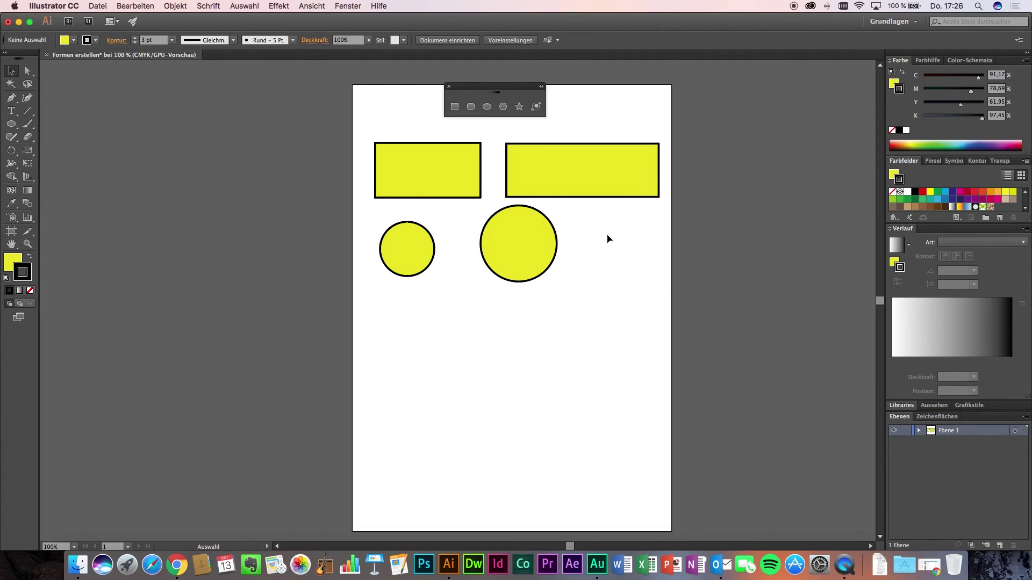
{"action": "left_click", "coordinate": [541, 248]}
{"action": "key", "text": "Delete"}
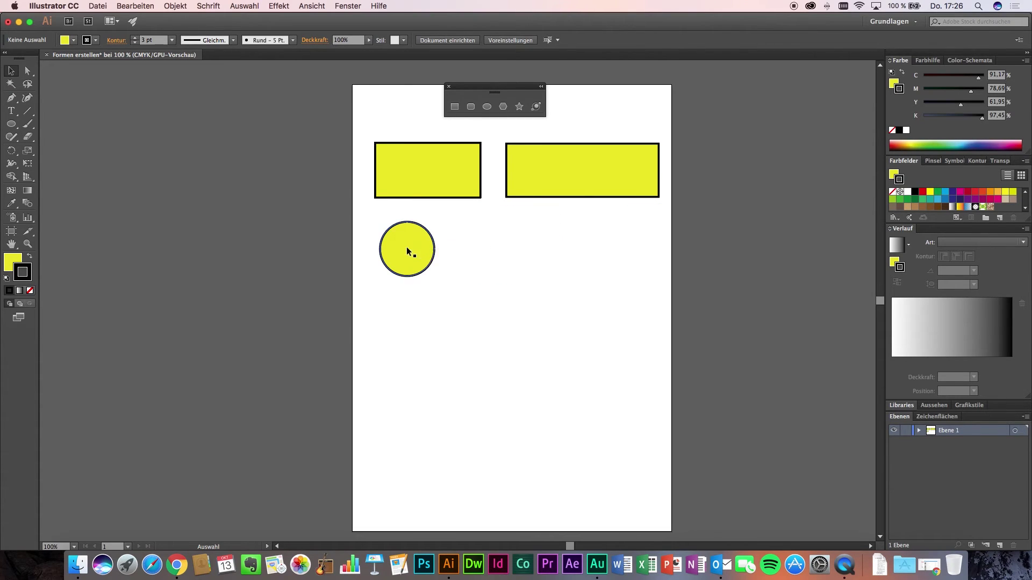
Alt-drag a copy of the small circle to its right and delete a stray ellipse
{"action": "left_click", "coordinate": [408, 242]}
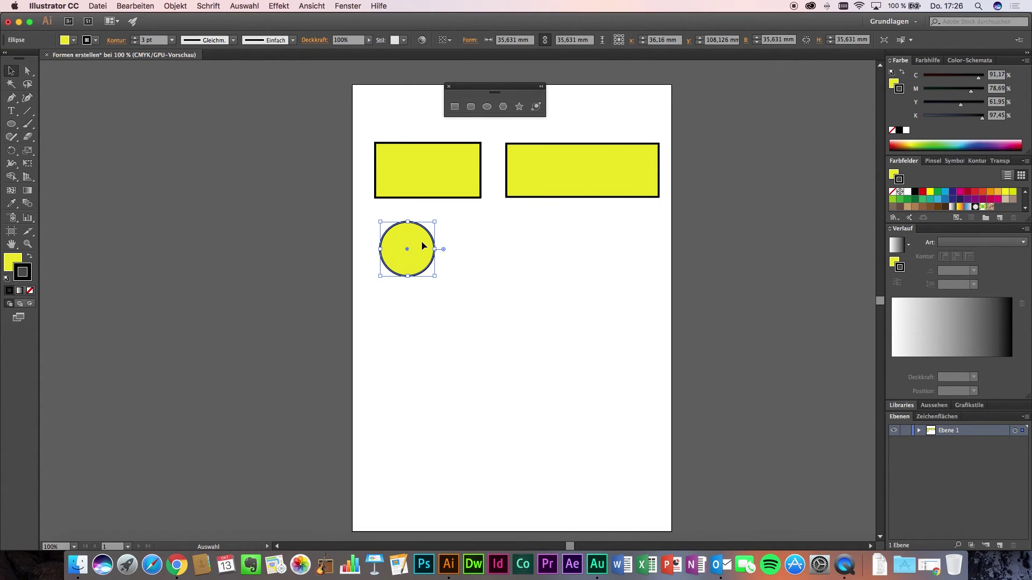
{"action": "left_click_drag", "start_coordinate": [419, 245], "coordinate": [481, 247]}
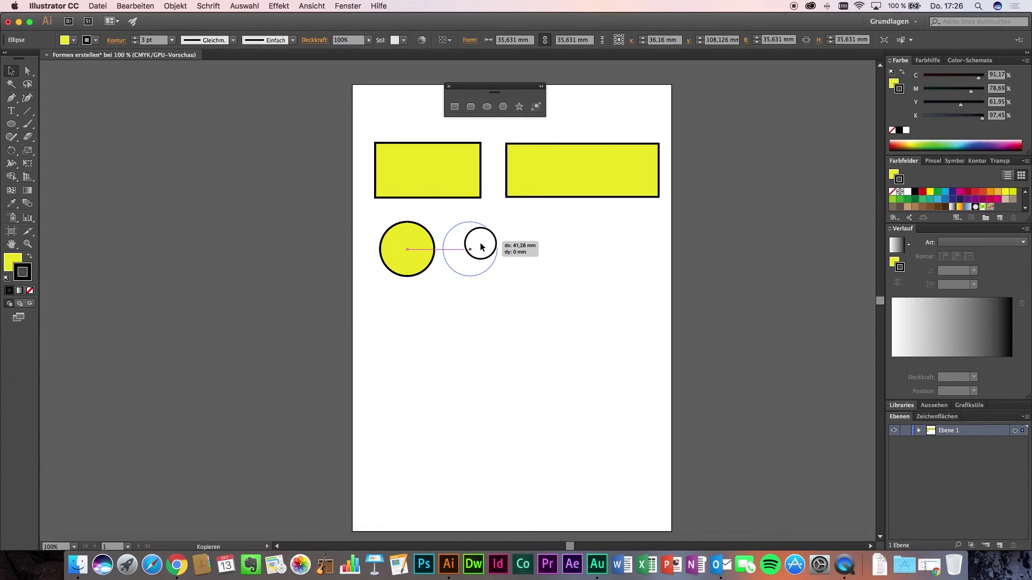
{"action": "left_click_drag", "start_coordinate": [481, 247], "coordinate": [482, 247]}
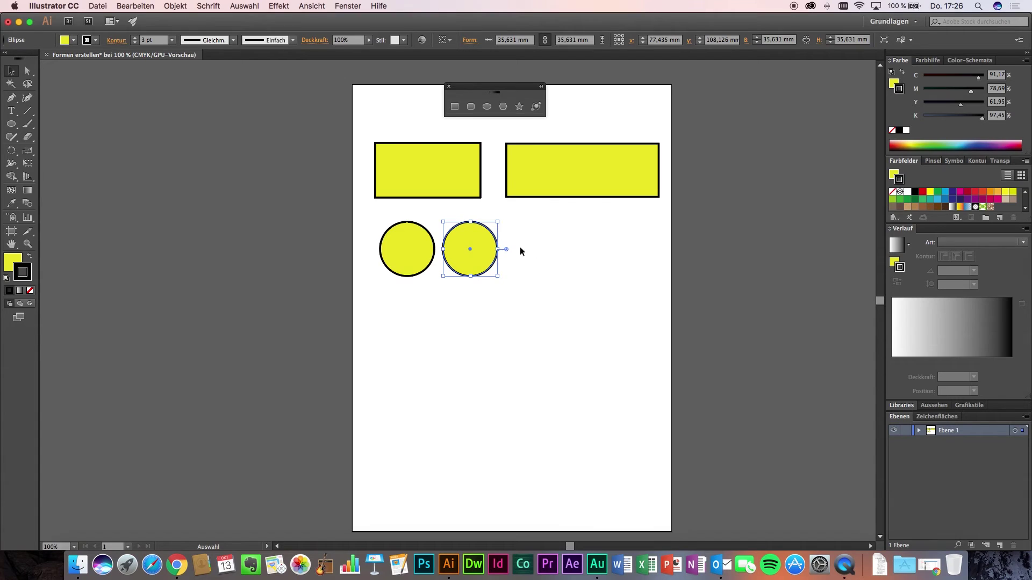
{"action": "left_click", "coordinate": [487, 107]}
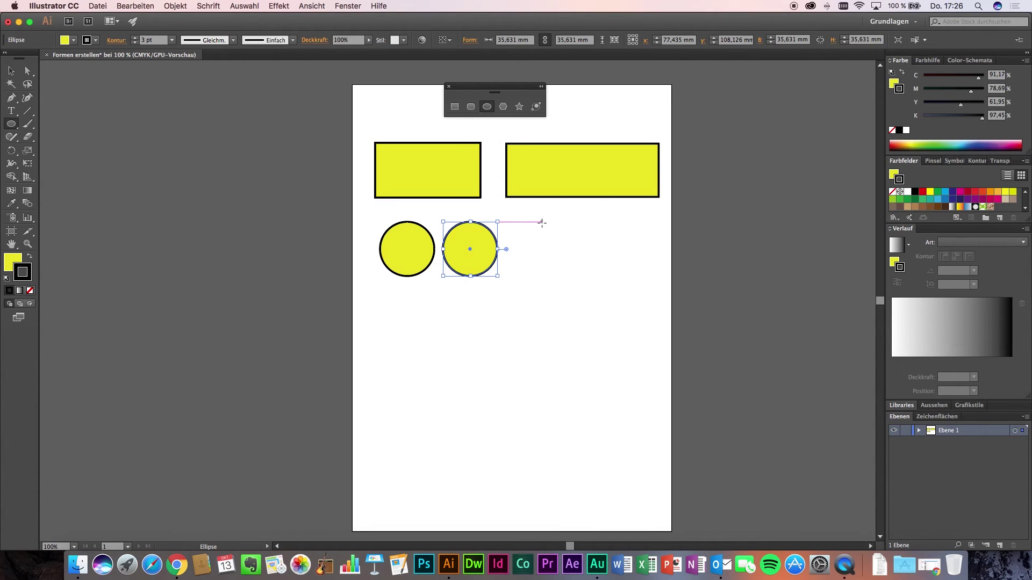
{"action": "mouse_move", "coordinate": [559, 247]}
{"action": "left_mouse_down"}
{"action": "mouse_move", "coordinate": [590, 268]}
{"action": "mouse_move", "coordinate": [581, 253]}
{"action": "left_mouse_up"}
{"action": "key", "text": "Delete"}
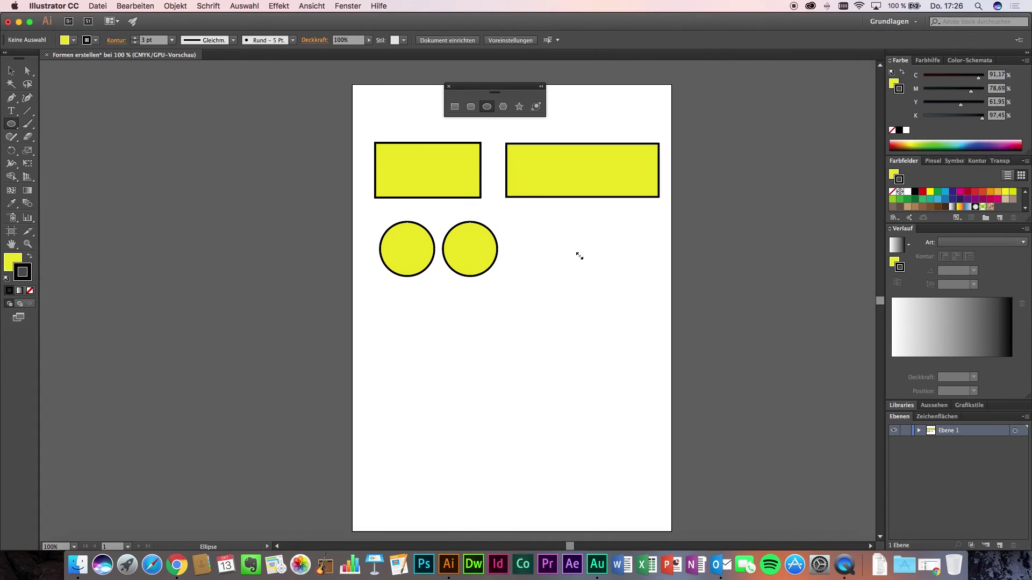
Copy the second circle further right to form a third equal 35.631 mm circle
{"action": "left_click", "coordinate": [11, 71]}
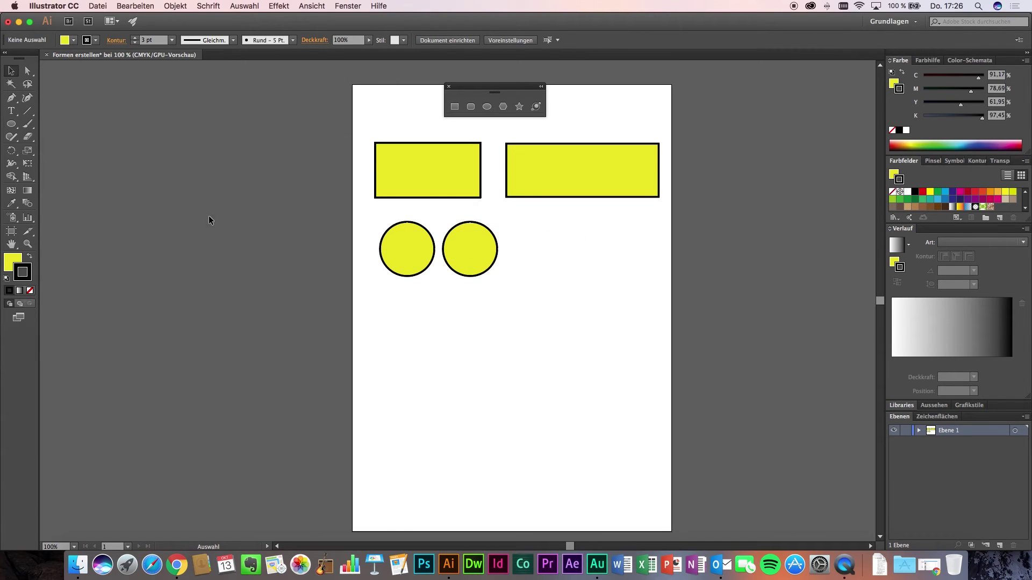
{"action": "left_click", "coordinate": [470, 258]}
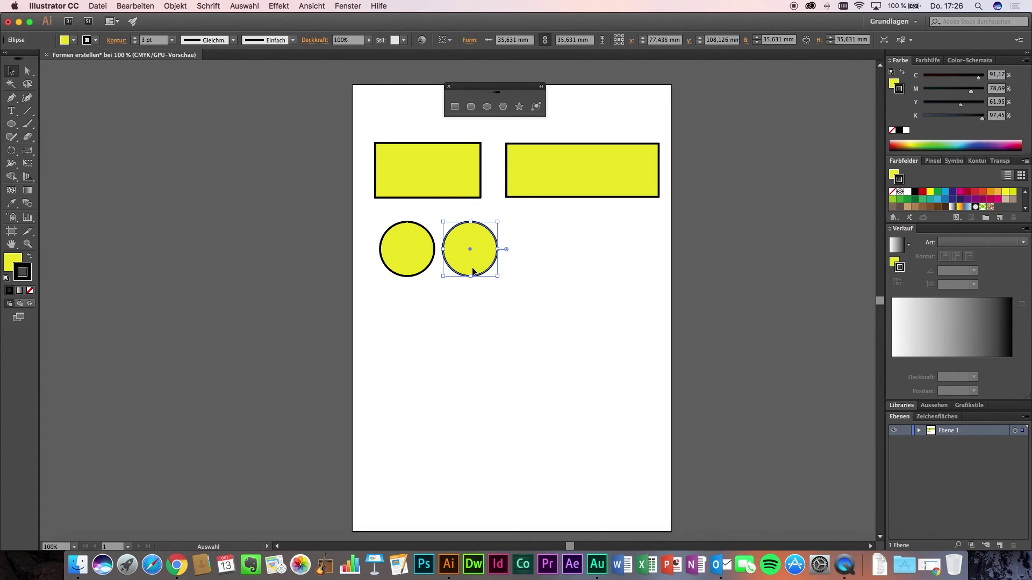
{"action": "left_click_drag", "start_coordinate": [471, 265], "coordinate": [539, 268]}
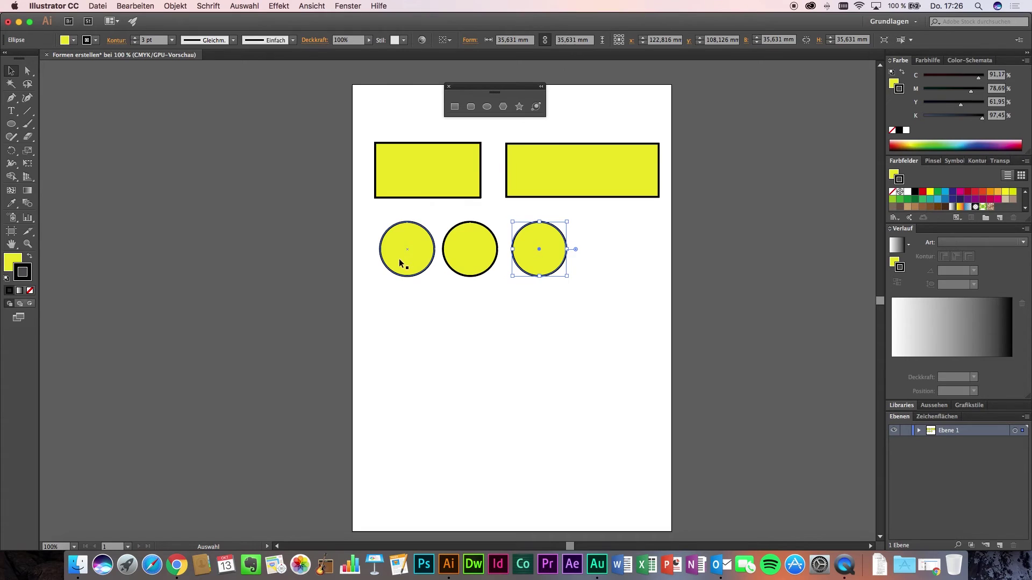
{"action": "scroll", "coordinate": [424, 225], "scroll_direction": "left", "scroll_amount": 2}
{"action": "scroll", "coordinate": [425, 225], "scroll_direction": "down", "scroll_amount": 1}
{"action": "scroll", "coordinate": [449, 201], "scroll_direction": "left", "scroll_amount": 5}
{"action": "scroll", "coordinate": [448, 201], "scroll_direction": "down", "scroll_amount": 2}
{"action": "scroll", "coordinate": [532, 266], "scroll_direction": "left", "scroll_amount": 2}
{"action": "scroll", "coordinate": [532, 266], "scroll_direction": "down", "scroll_amount": 1}
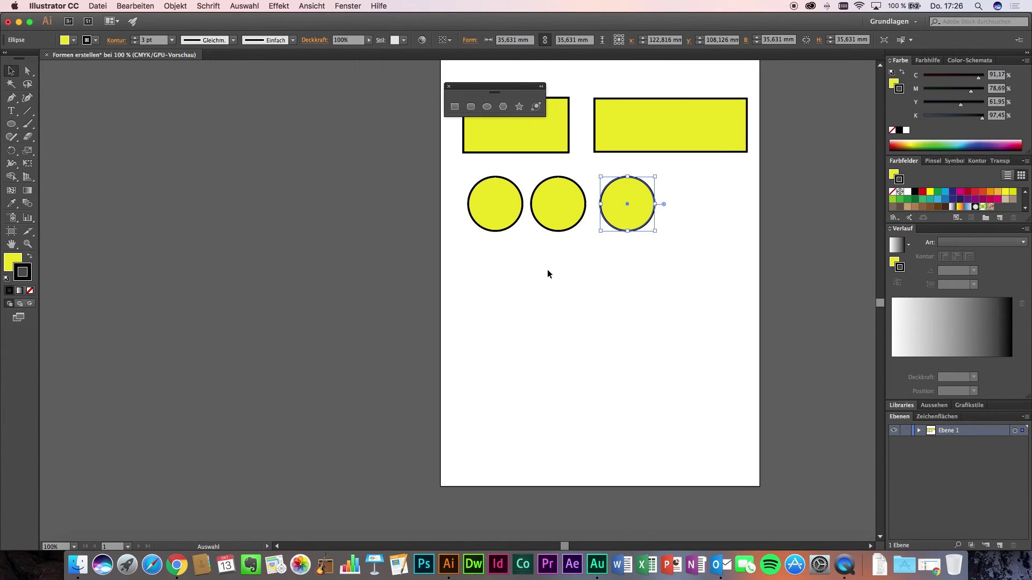
{"action": "scroll", "coordinate": [547, 270], "scroll_direction": "right", "scroll_amount": 8}
{"action": "scroll", "coordinate": [547, 269], "scroll_direction": "up", "scroll_amount": 3}
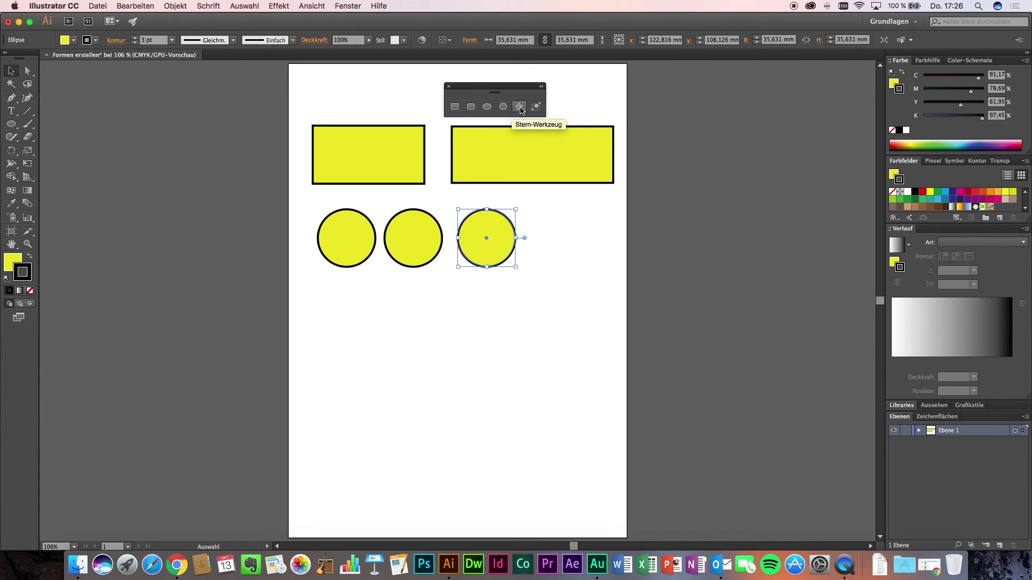
Draw a three-sided polygon, about 26.5 × 26.3 mm, below the left circle
{"action": "left_click", "coordinate": [504, 108]}
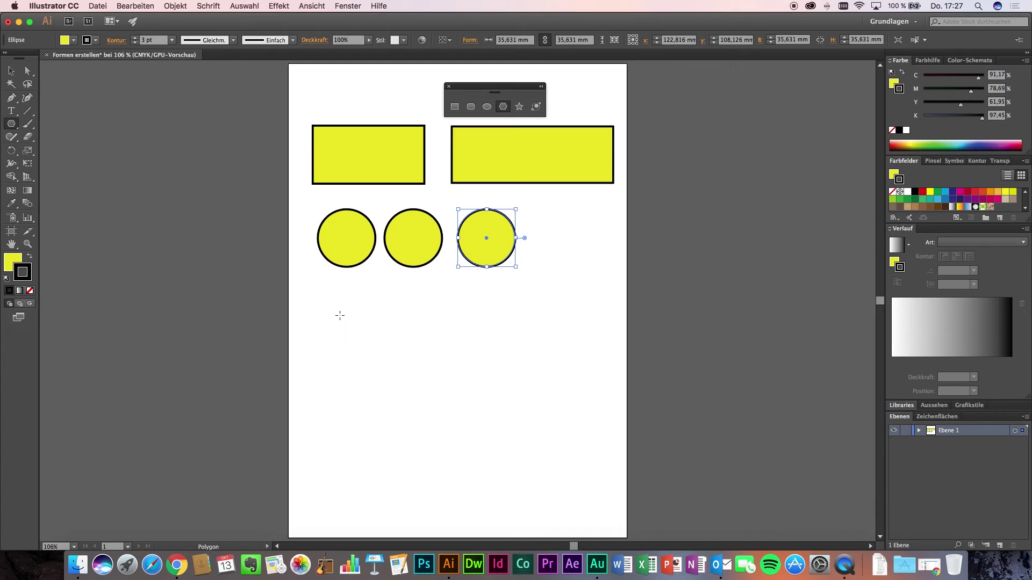
{"action": "mouse_move", "coordinate": [333, 313]}
{"action": "left_mouse_down"}
{"action": "mouse_move", "coordinate": [346, 327]}
{"action": "mouse_move", "coordinate": [354, 317]}
{"action": "left_mouse_up"}
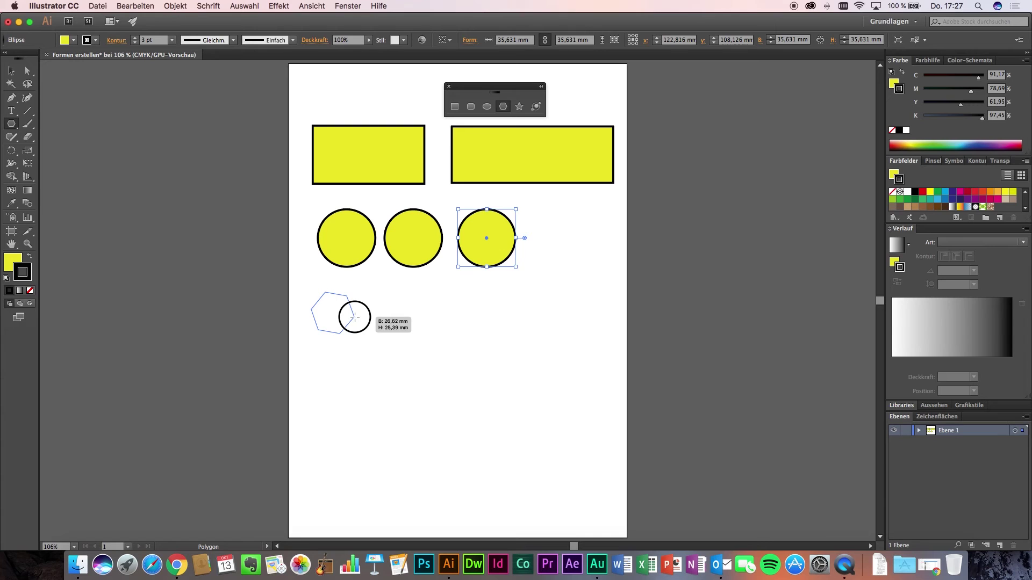
{"action": "mouse_move", "coordinate": [354, 317]}
{"action": "left_mouse_down"}
{"action": "mouse_move", "coordinate": [369, 337]}
{"action": "mouse_move", "coordinate": [368, 325]}
{"action": "left_mouse_up"}
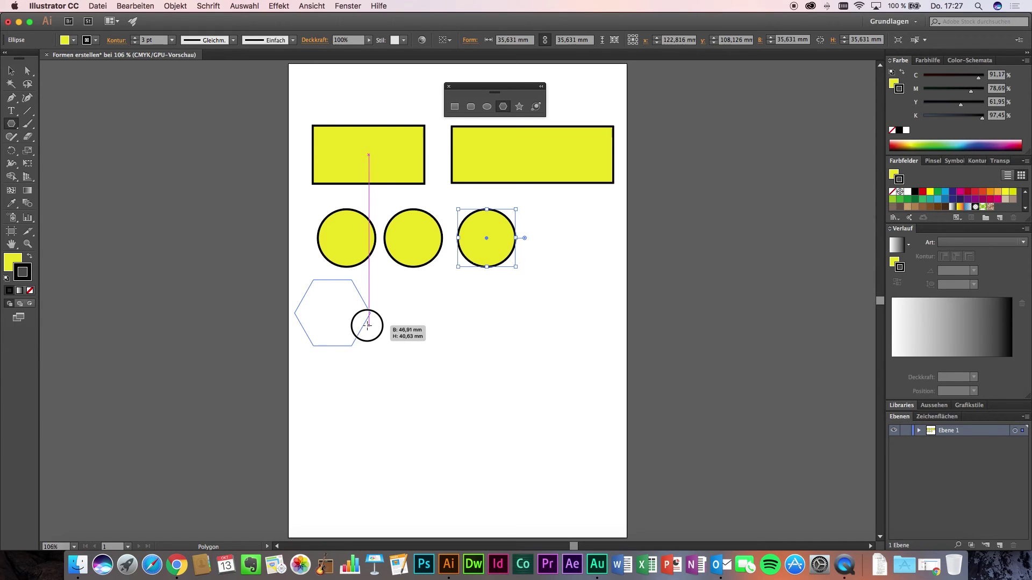
{"action": "left_click_drag", "start_coordinate": [368, 325], "coordinate": [362, 340]}
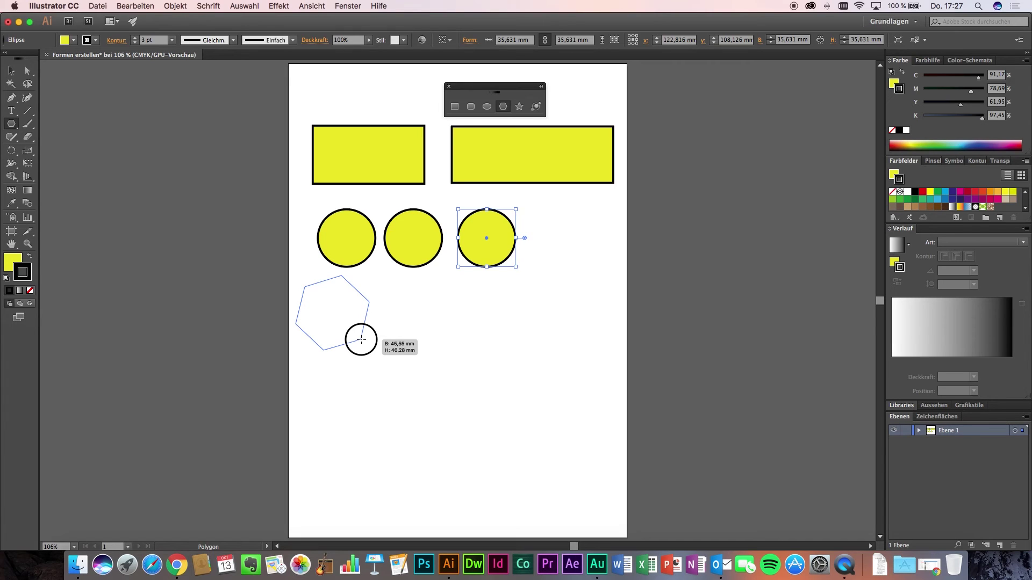
{"action": "key", "text": "Up"}
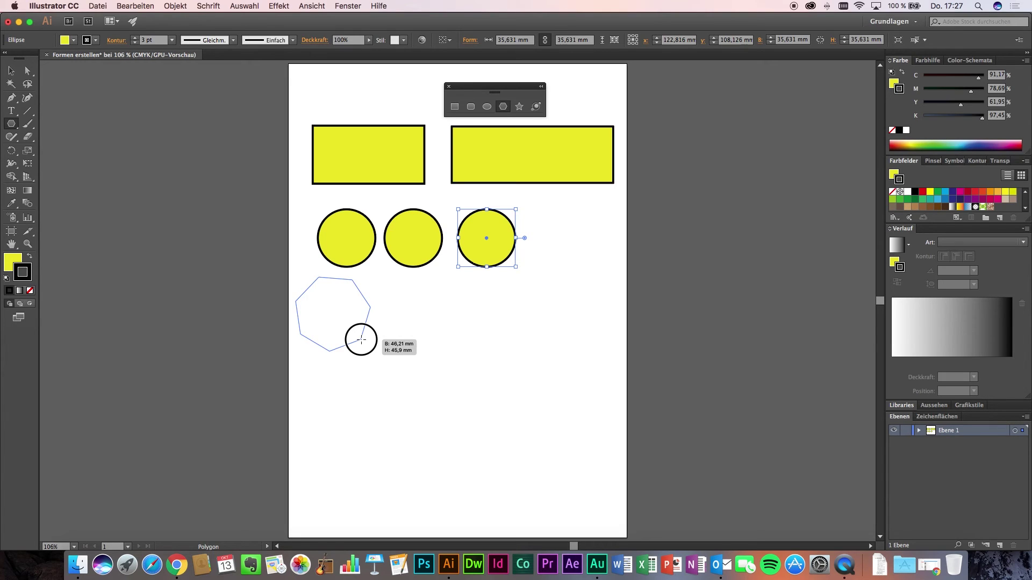
{"action": "key", "text": "Up"}
{"action": "key", "text": "Up"}
{"action": "key", "text": "Up"}
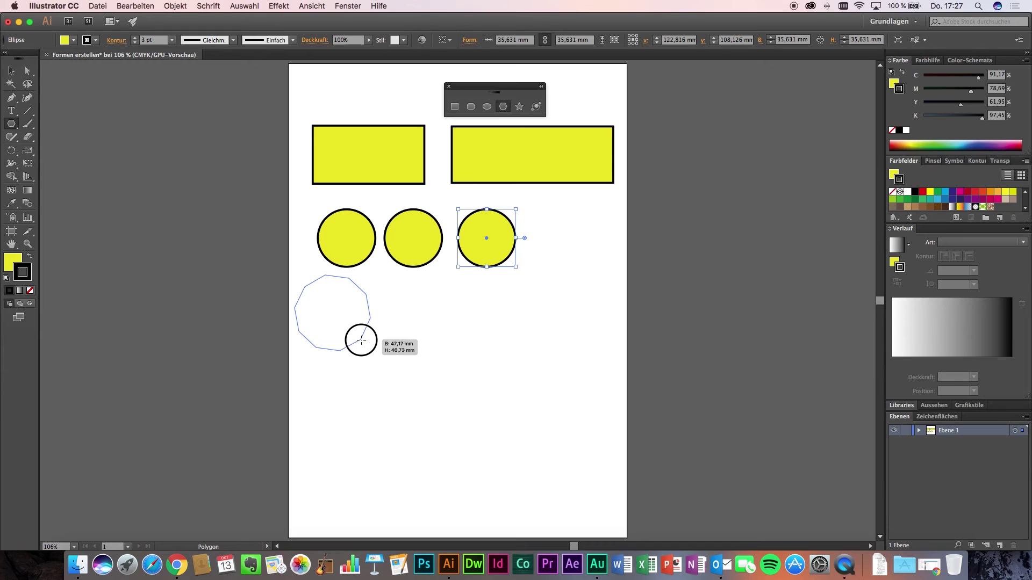
{"action": "key", "text": "Down"}
{"action": "key", "text": "Down"}
{"action": "key", "text": "Down"}
{"action": "key", "text": "Down"}
{"action": "key", "text": "Down"}
{"action": "key", "text": "Down"}
{"action": "key", "text": "Down"}
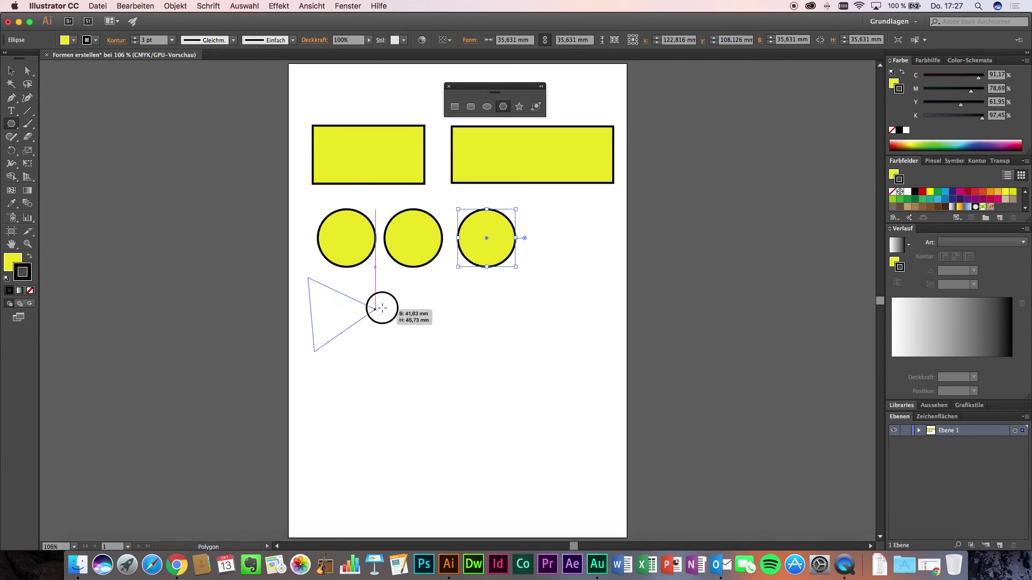
{"action": "left_click_drag", "start_coordinate": [361, 339], "coordinate": [350, 329]}
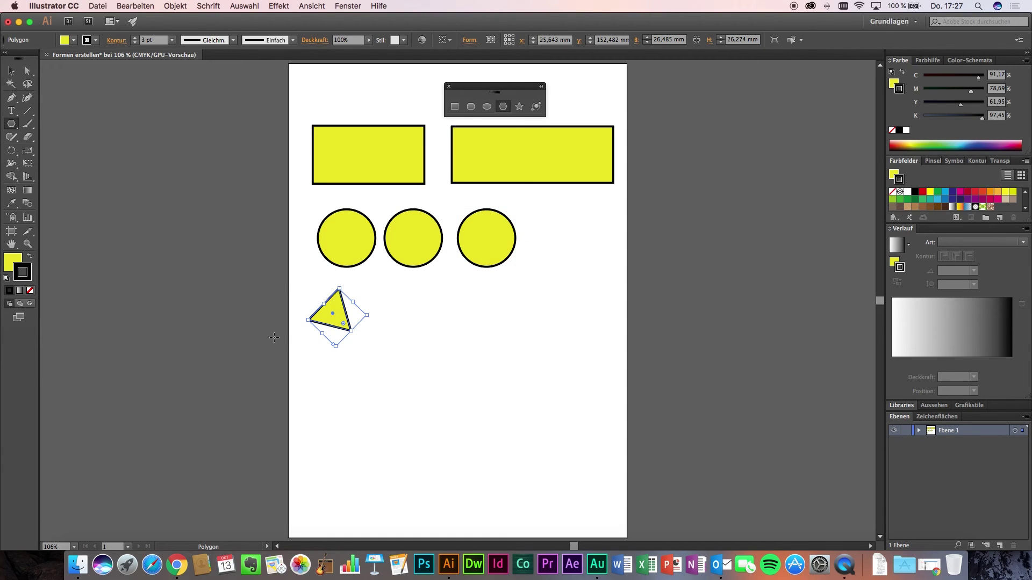
Draw a many-pointed star, about 265 × 265 mm, below the circles across the artboard
{"action": "left_click", "coordinate": [519, 107]}
{"action": "left_click_drag", "start_coordinate": [433, 330], "coordinate": [467, 364]}
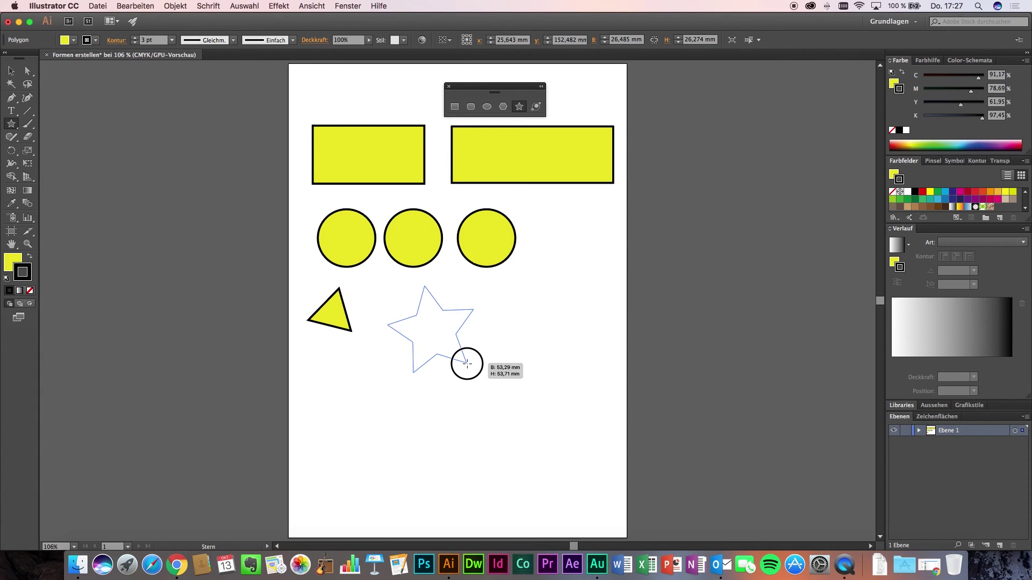
{"action": "key", "text": "Up"}
{"action": "key", "text": "Up"}
{"action": "key", "text": "Up"}
{"action": "left_click_drag", "start_coordinate": [467, 364], "coordinate": [484, 375]}
{"action": "key", "text": "Up"}
{"action": "key", "text": "Up"}
{"action": "key", "text": "Up"}
{"action": "key", "text": "Up"}
{"action": "key", "text": "Up"}
{"action": "key", "text": "Up"}
{"action": "key", "text": "Up"}
{"action": "key", "text": "Up"}
{"action": "key", "text": "Up"}
{"action": "key", "text": "Up"}
{"action": "key", "text": "Up"}
{"action": "key", "text": "Up"}
{"action": "key", "text": "Up"}
{"action": "key", "text": "Up"}
{"action": "key", "text": "Up"}
{"action": "key", "text": "Up"}
{"action": "key", "text": "Up"}
{"action": "key", "text": "Up"}
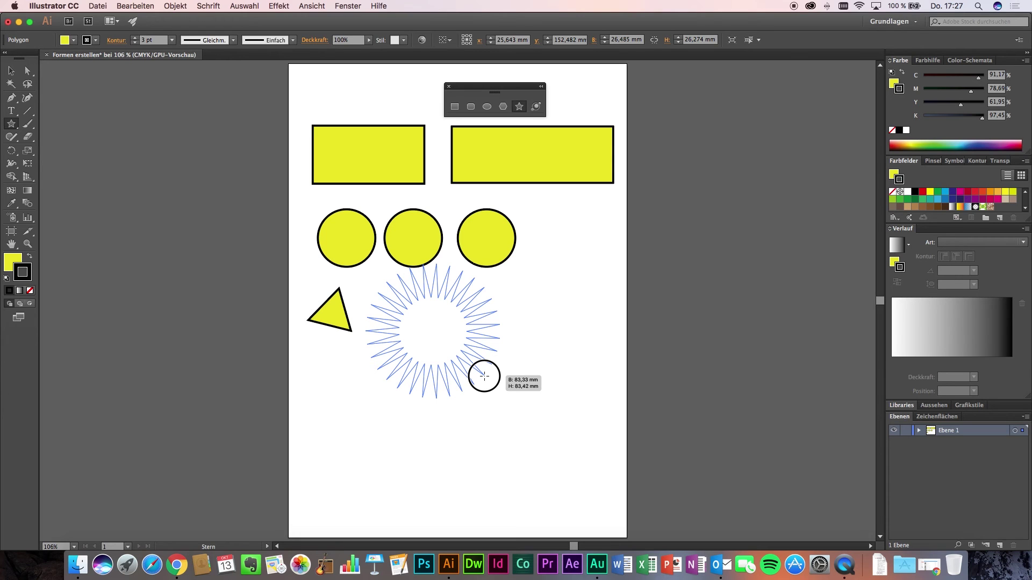
{"action": "mouse_move", "coordinate": [484, 376]}
{"action": "left_mouse_down"}
{"action": "mouse_move", "coordinate": [507, 396]}
{"action": "mouse_move", "coordinate": [474, 365]}
{"action": "mouse_move", "coordinate": [497, 396]}
{"action": "mouse_move", "coordinate": [595, 468]}
{"action": "mouse_move", "coordinate": [452, 357]}
{"action": "mouse_move", "coordinate": [532, 452]}
{"action": "mouse_move", "coordinate": [565, 467]}
{"action": "mouse_move", "coordinate": [460, 370]}
{"action": "mouse_move", "coordinate": [439, 419]}
{"action": "mouse_move", "coordinate": [595, 472]}
{"action": "mouse_move", "coordinate": [603, 464]}
{"action": "left_mouse_up"}
{"action": "scroll", "coordinate": [430, 301], "scroll_direction": "right", "scroll_amount": 1}
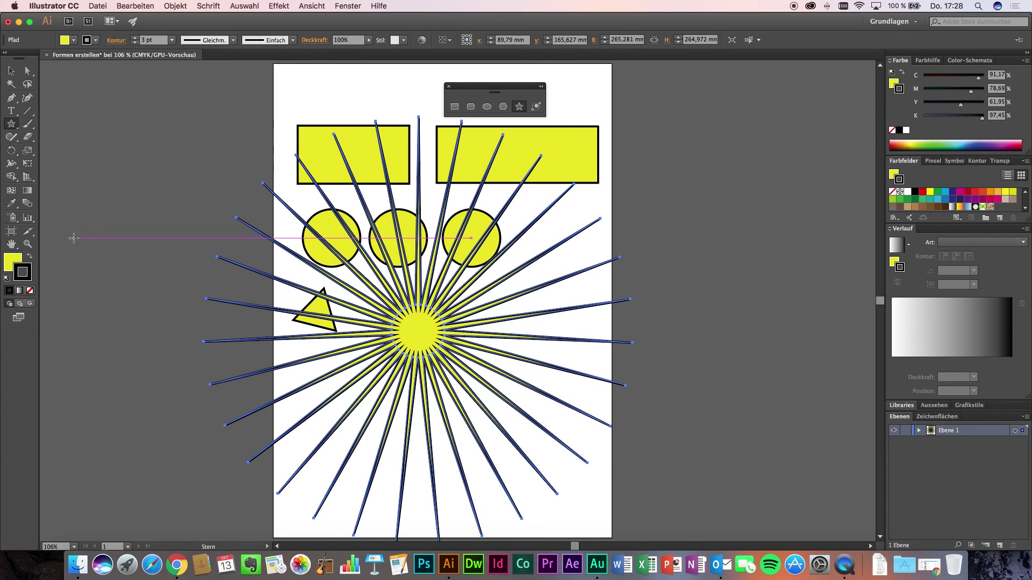
Set the star's stroke to None and move it slightly right and down, to about x 108.88 mm
{"action": "left_click", "coordinate": [30, 291]}
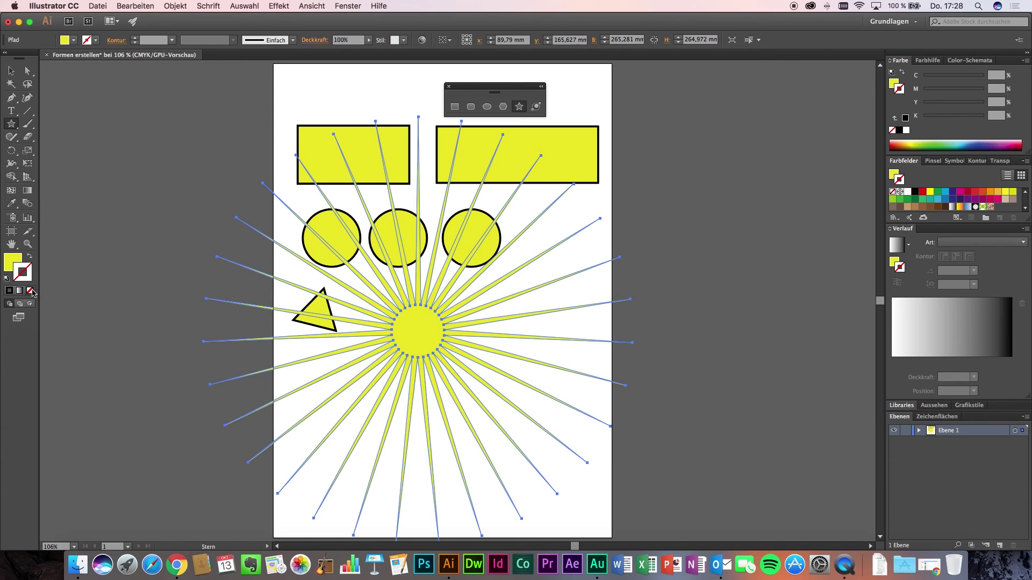
{"action": "left_click", "coordinate": [15, 73]}
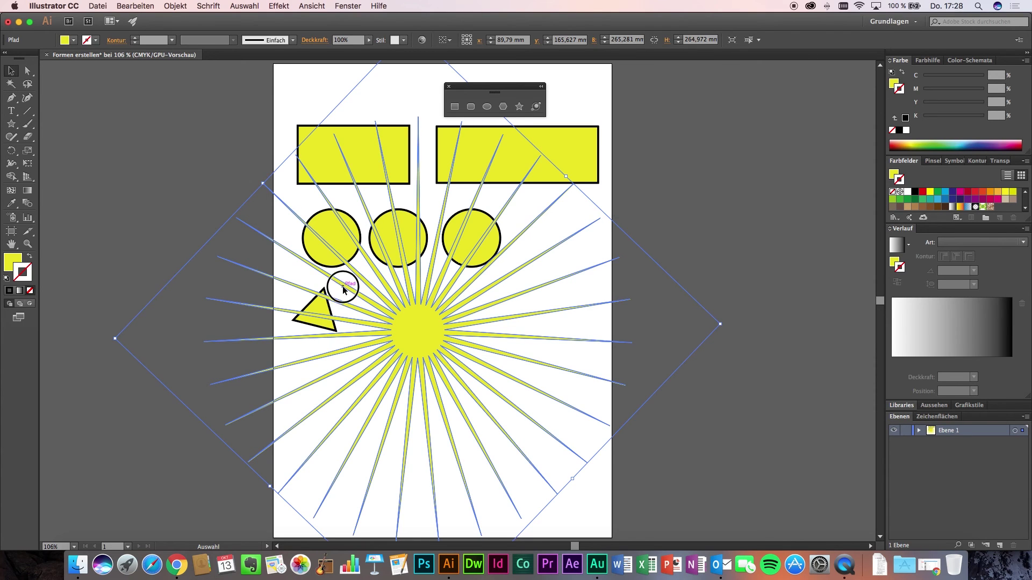
{"action": "left_click", "coordinate": [693, 288]}
{"action": "mouse_move", "coordinate": [386, 328]}
{"action": "left_mouse_down"}
{"action": "mouse_move", "coordinate": [419, 346]}
{"action": "mouse_move", "coordinate": [422, 336]}
{"action": "left_mouse_up"}
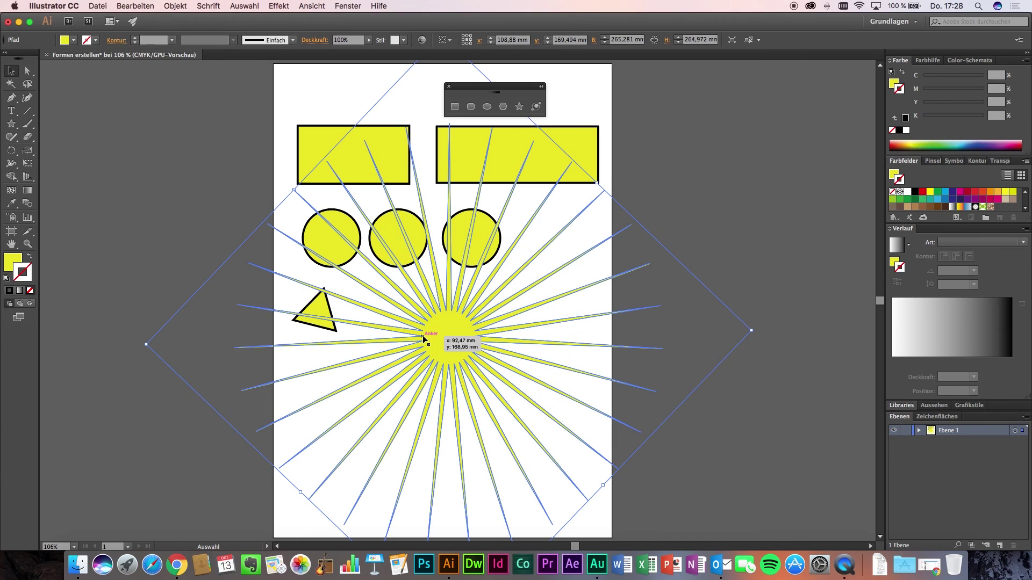